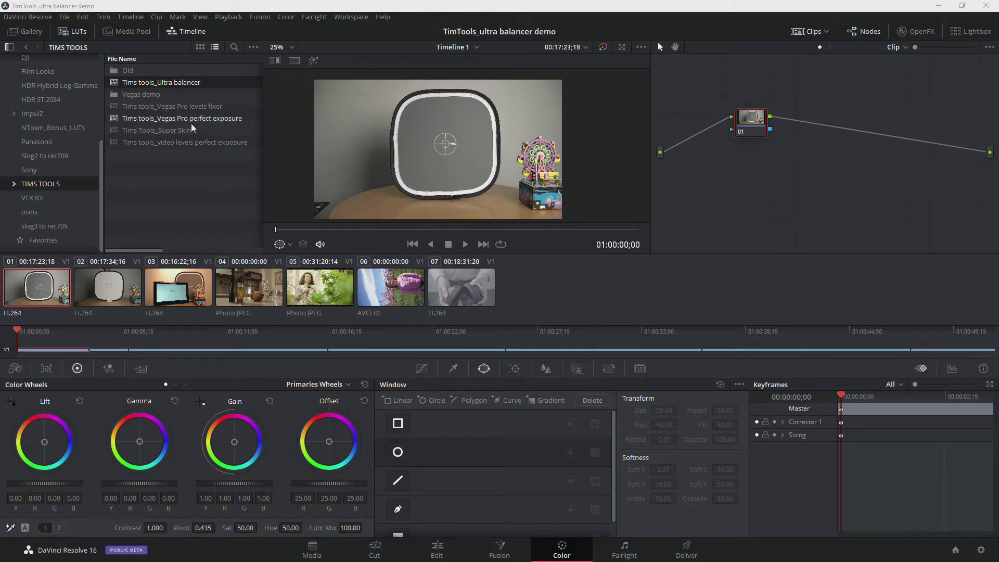
Open the TIMS TOOLS LUT folder and add a serial node after node 01.
click(43, 158)
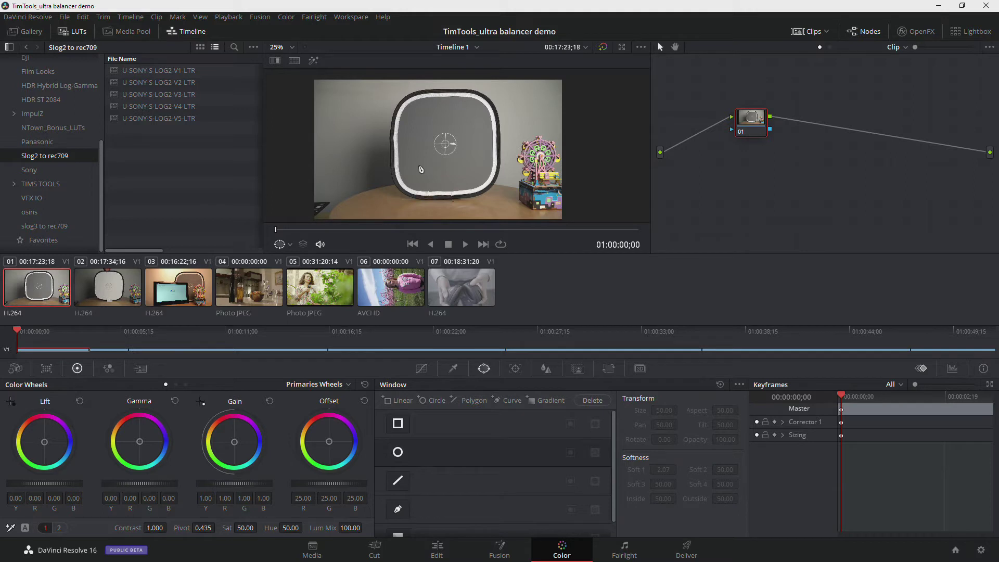
click(30, 186)
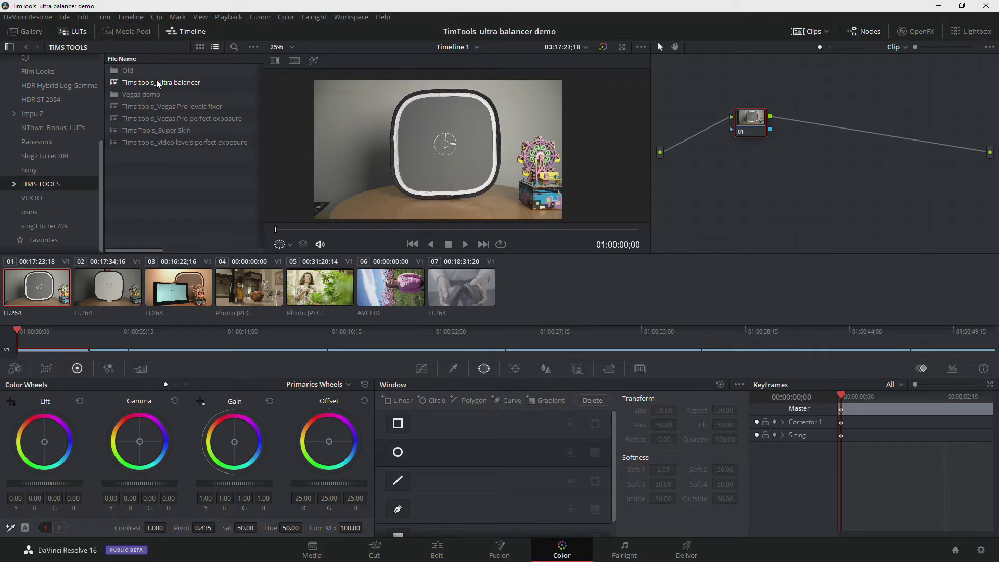
drag(757, 124, 709, 146)
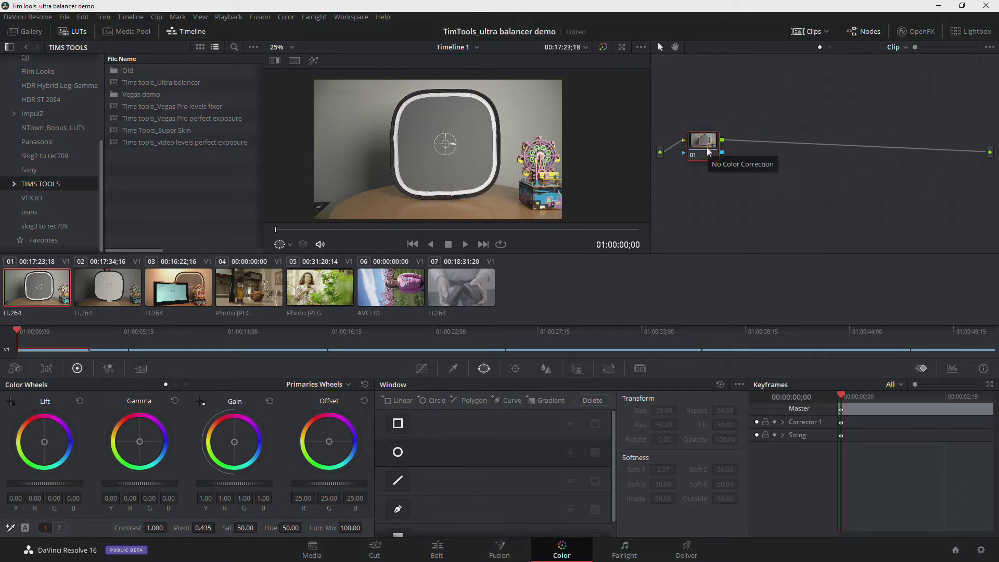
key(alt+s)
click(709, 141)
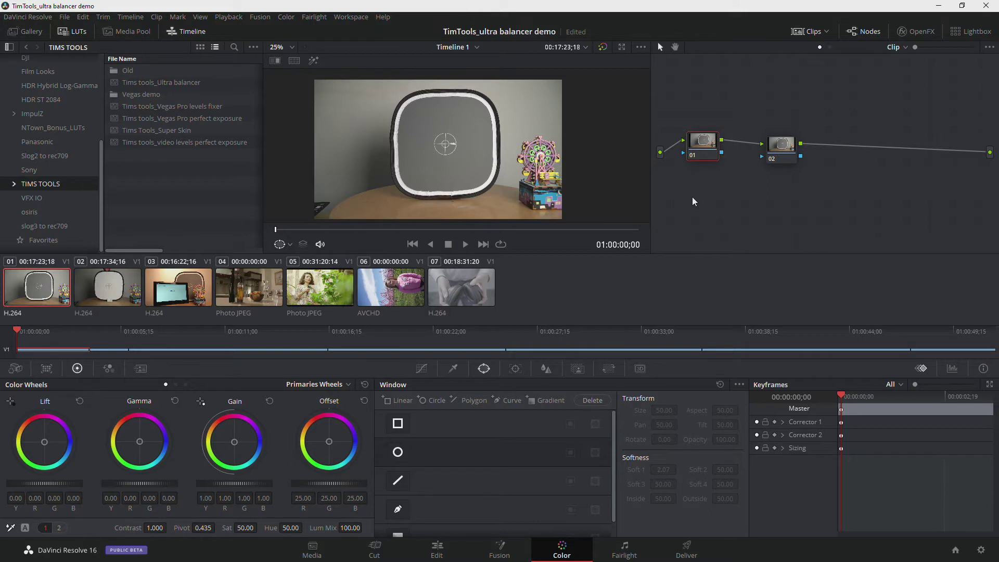
Undo the last node change, play the clip briefly and return to the first clip.
key(ctrl+z)
key(space)
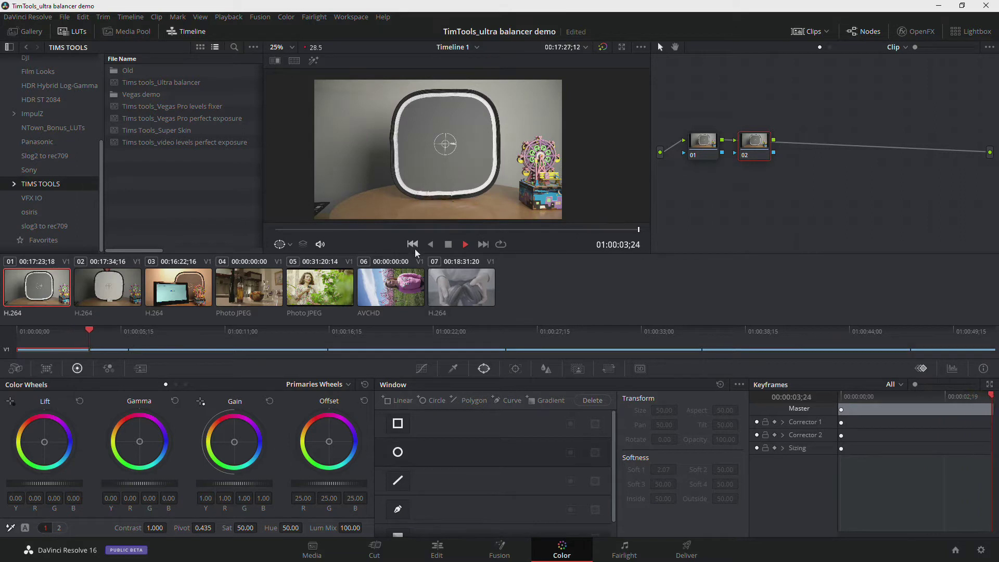
click(448, 244)
click(34, 286)
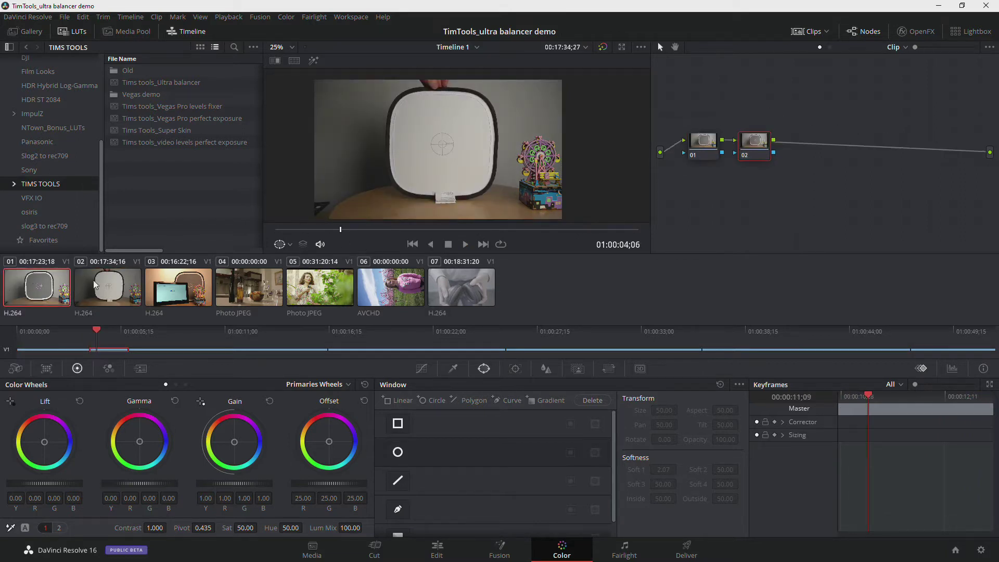
Label node 01 "base grade".
click(701, 142)
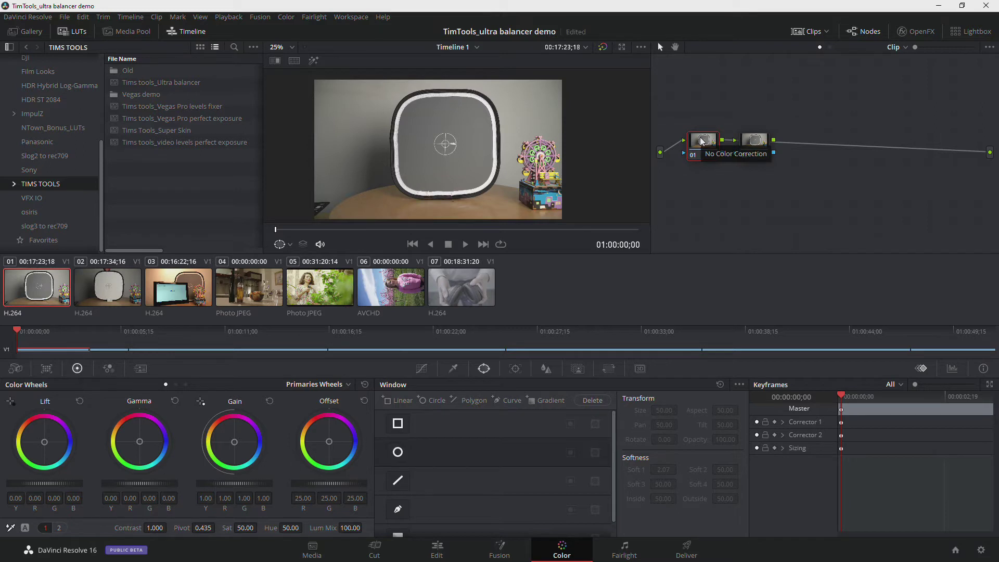
text(base grade)
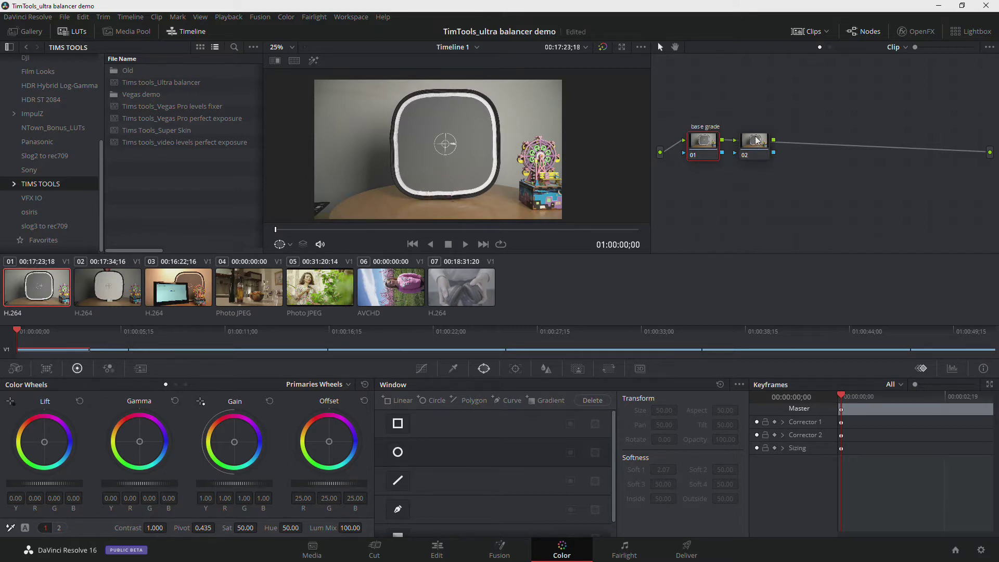
key(Return)
Apply the Tims tools_Ultra balancer LUT to node 02.
click(765, 146)
drag(765, 146, 760, 147)
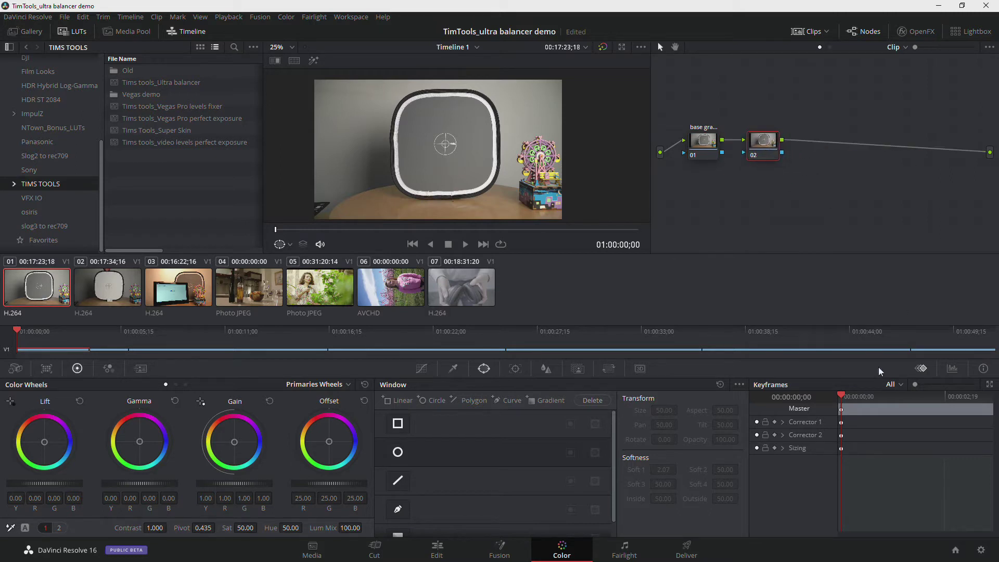
drag(123, 83, 762, 143)
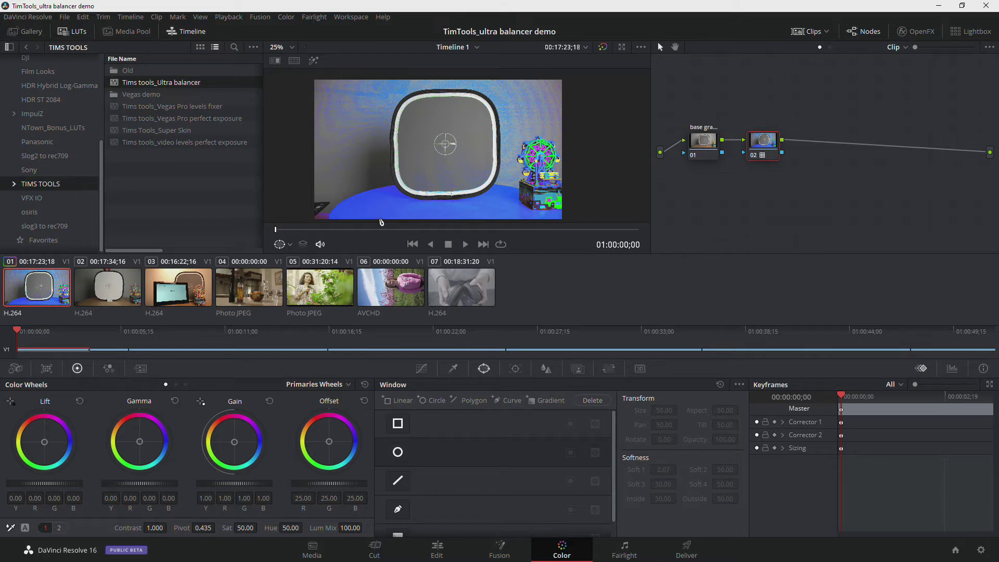
Spread the base grade node and the LUT node farther apart in the node graph.
click(711, 143)
drag(703, 141, 697, 156)
click(769, 143)
drag(770, 143, 816, 137)
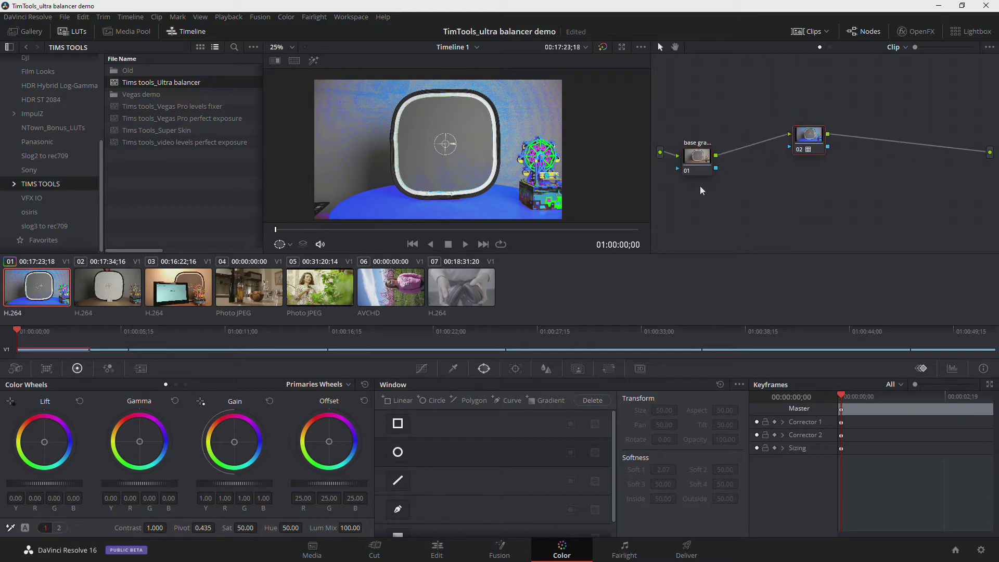
drag(703, 160, 714, 155)
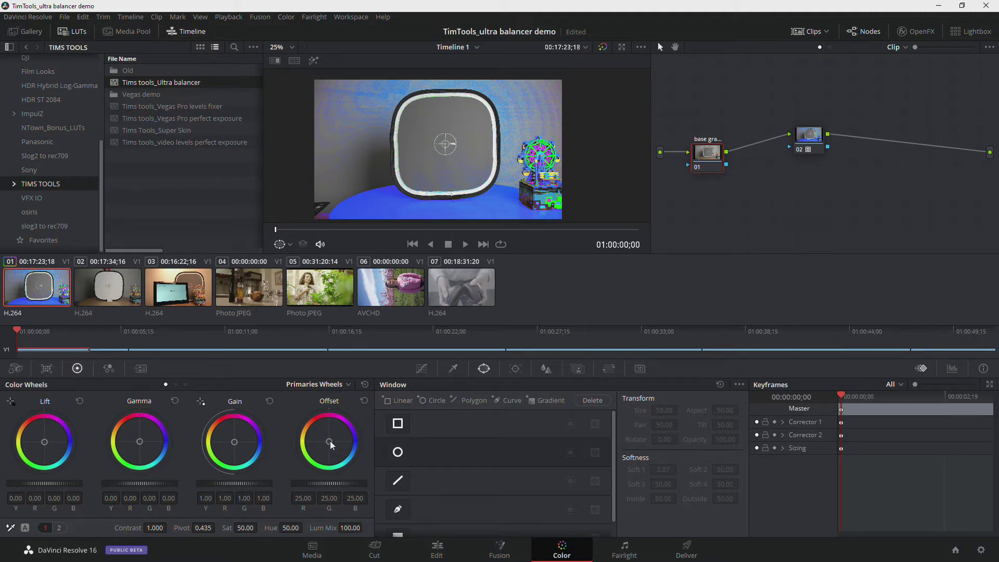
Push the base grade node's offset toward blue, to about R 20.22, G 24.81, B 34.91, and disable node 02.
drag(329, 444, 335, 446)
click(810, 134)
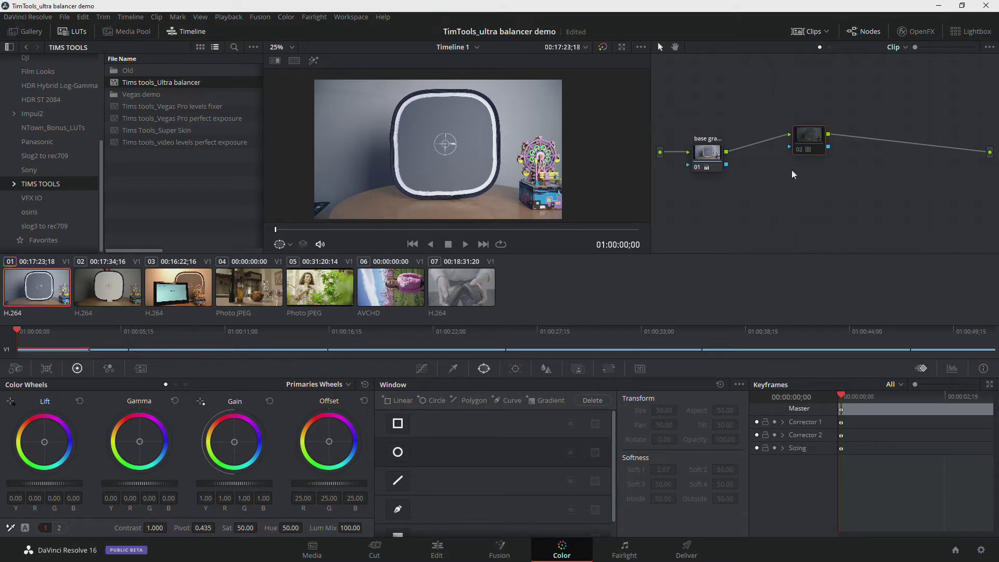
drag(814, 135, 800, 148)
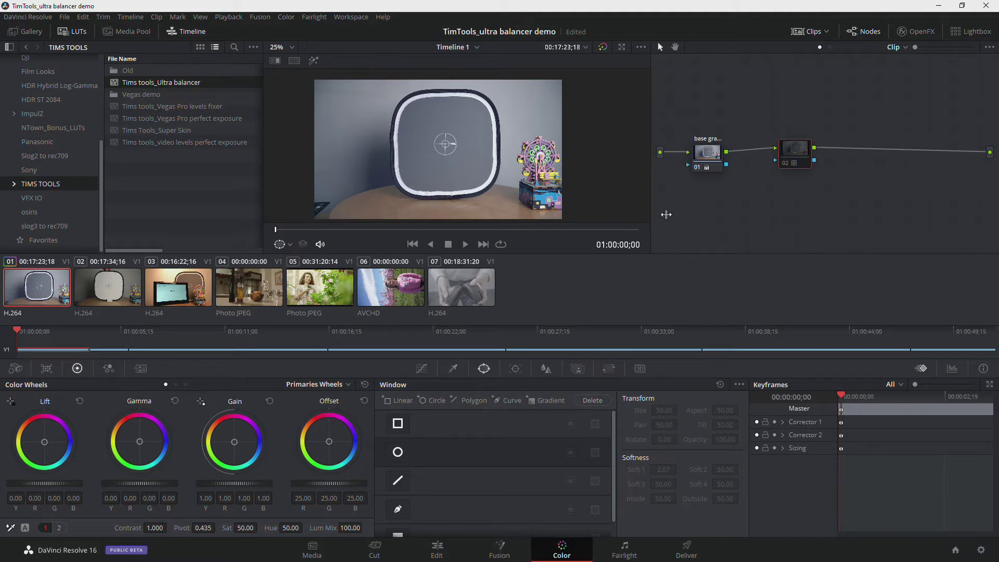
Re-enable node 02 and rebalance the base grade node's offset to about R 24.43, G 23.19, B 23.89.
click(709, 153)
click(717, 167)
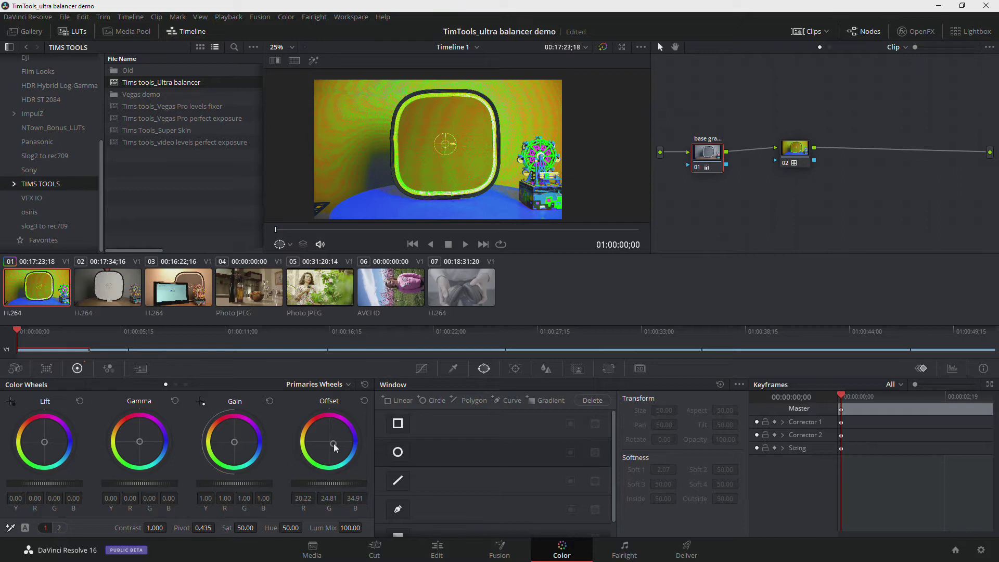
drag(334, 447, 329, 441)
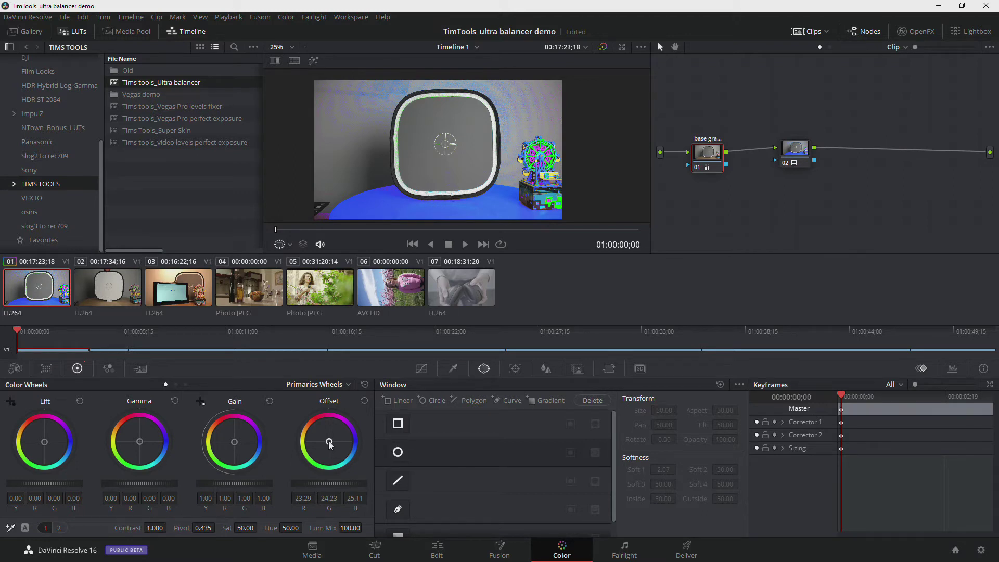
drag(330, 444, 333, 438)
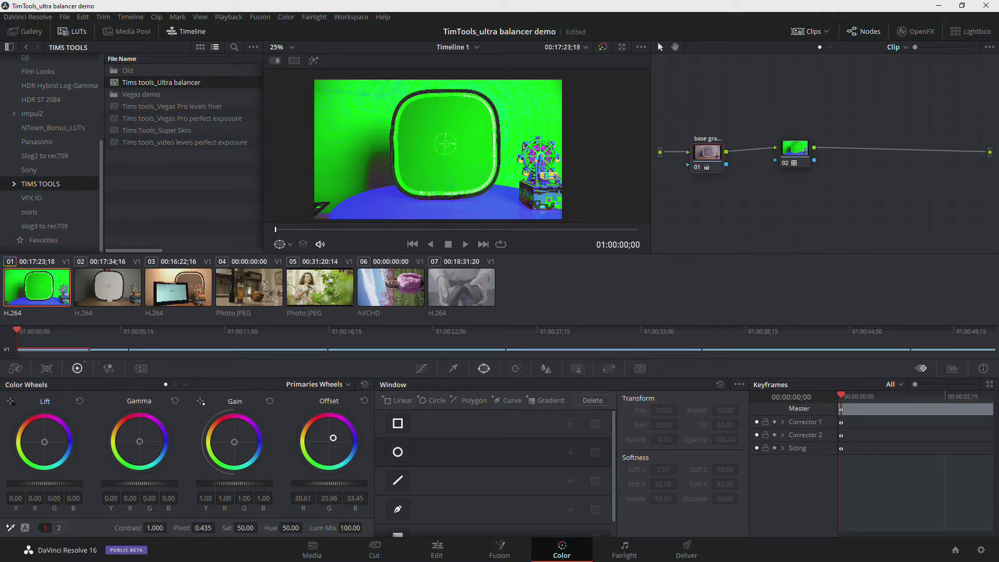
drag(333, 438, 329, 440)
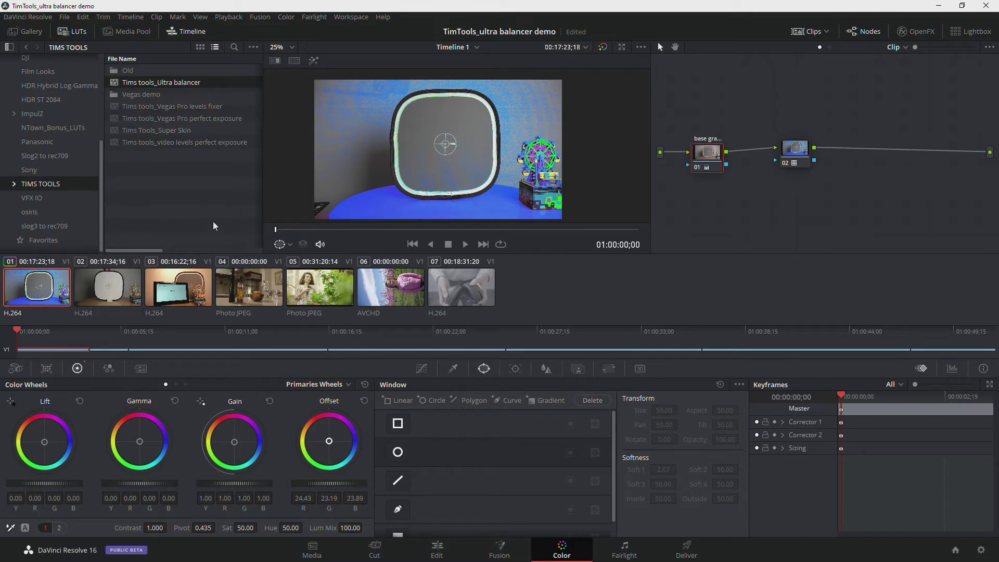
On the second clip, add a serial node after node 01 and apply the Tims tools_Ultra balancer LUT to it.
click(112, 284)
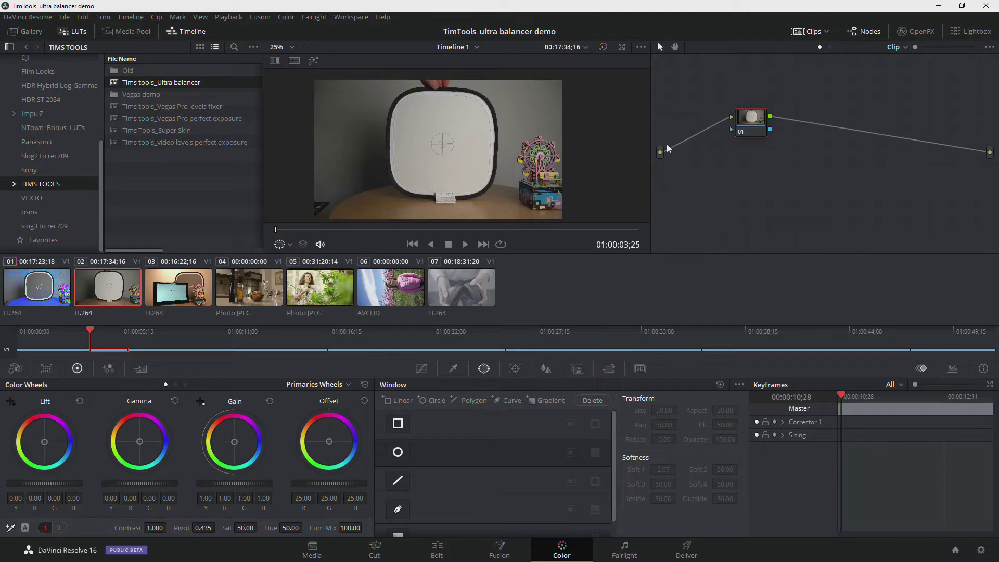
drag(754, 114, 718, 132)
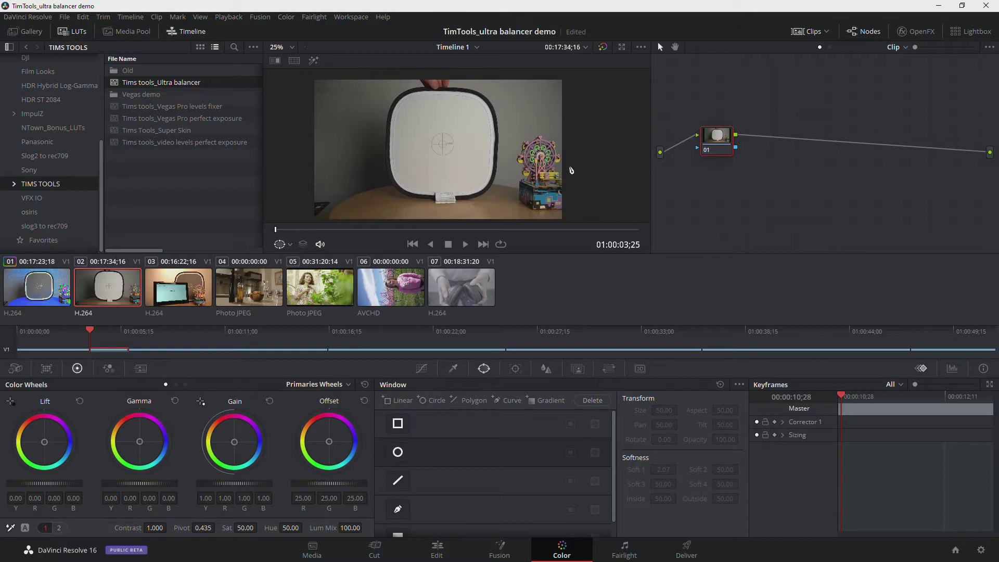
drag(712, 139, 718, 144)
key(alt+s)
drag(774, 142, 825, 139)
drag(729, 158, 711, 145)
drag(830, 143, 803, 141)
drag(171, 82, 794, 136)
Set node 01's offset to about R 22.36, G 24.60, B 27.42 and inspect the white card up close.
drag(711, 140, 723, 160)
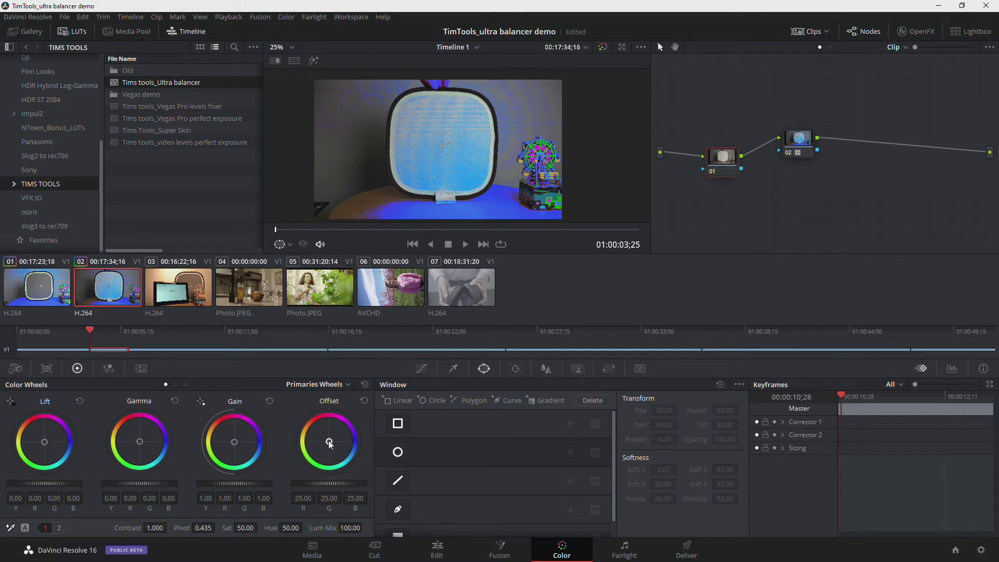
drag(329, 441, 331, 441)
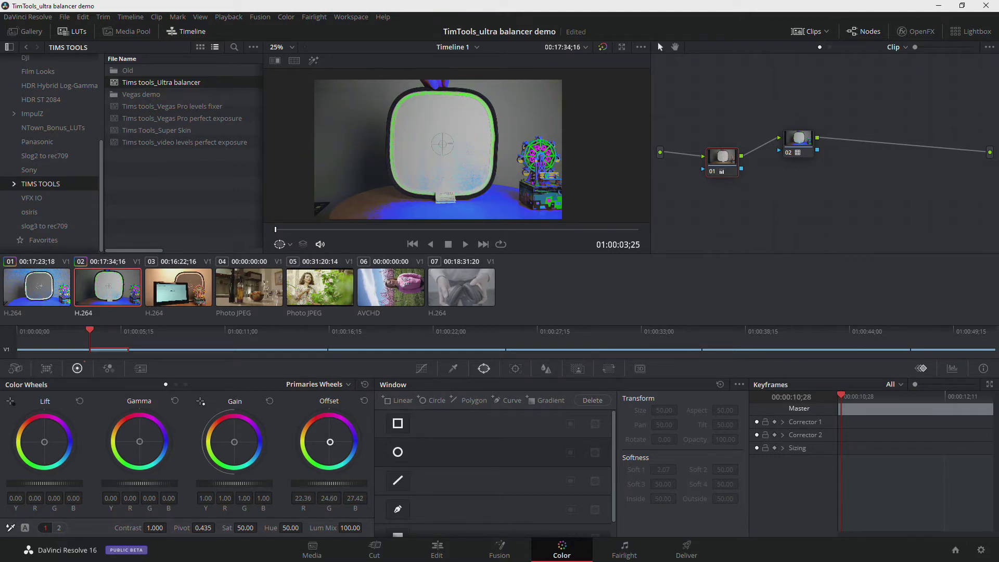
scroll(444, 148, up, 5)
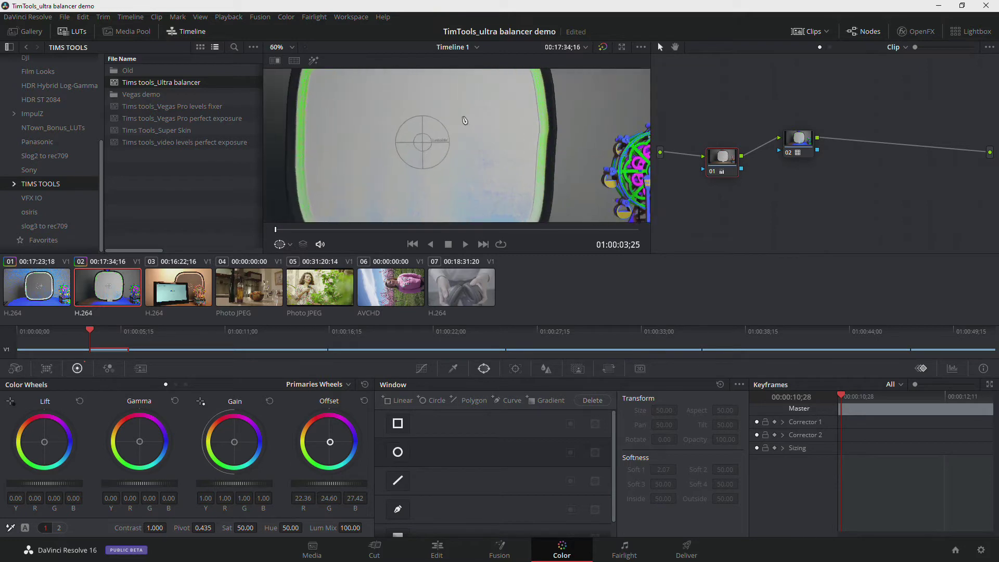
drag(417, 141, 479, 82)
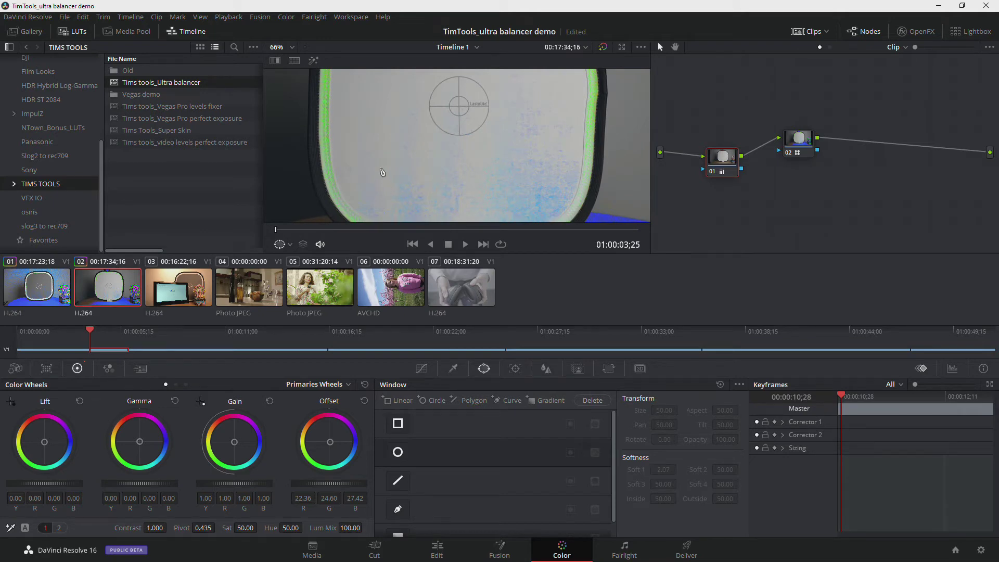
scroll(460, 152, down, 1)
scroll(459, 151, down, 2)
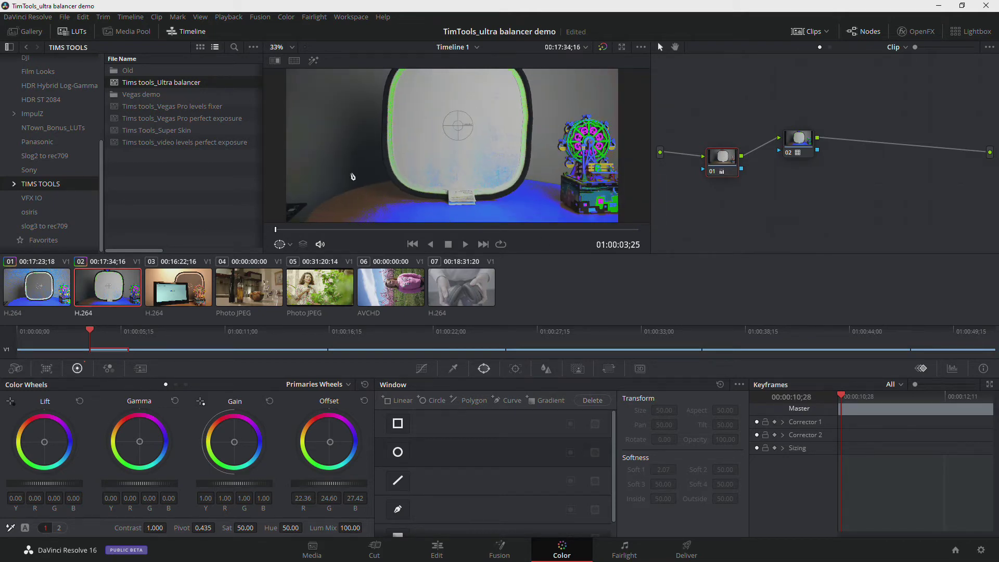
scroll(458, 145, down, 1)
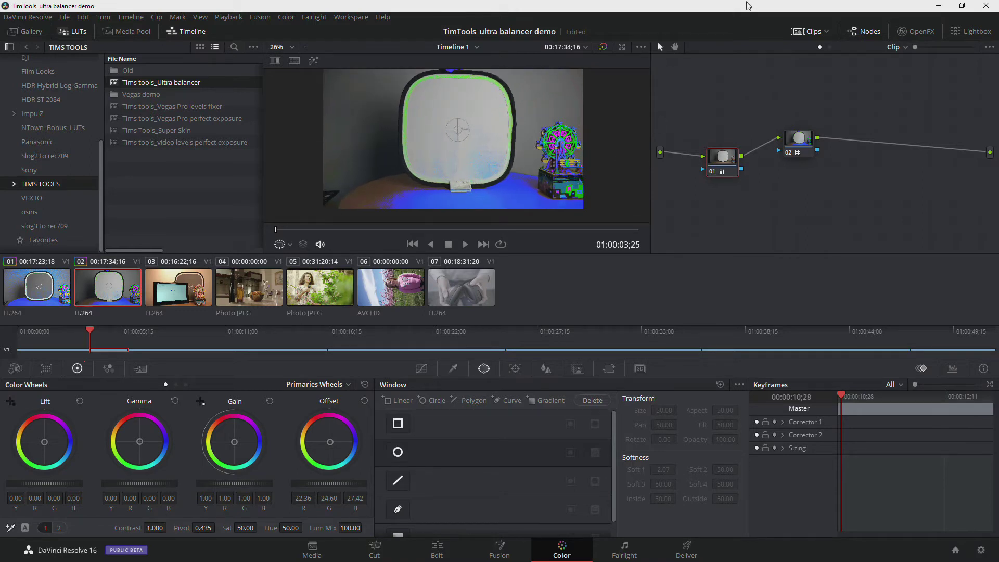
Disable the LUT node 02 and move node 01 level with it.
drag(805, 136, 806, 141)
key(ctrl+d)
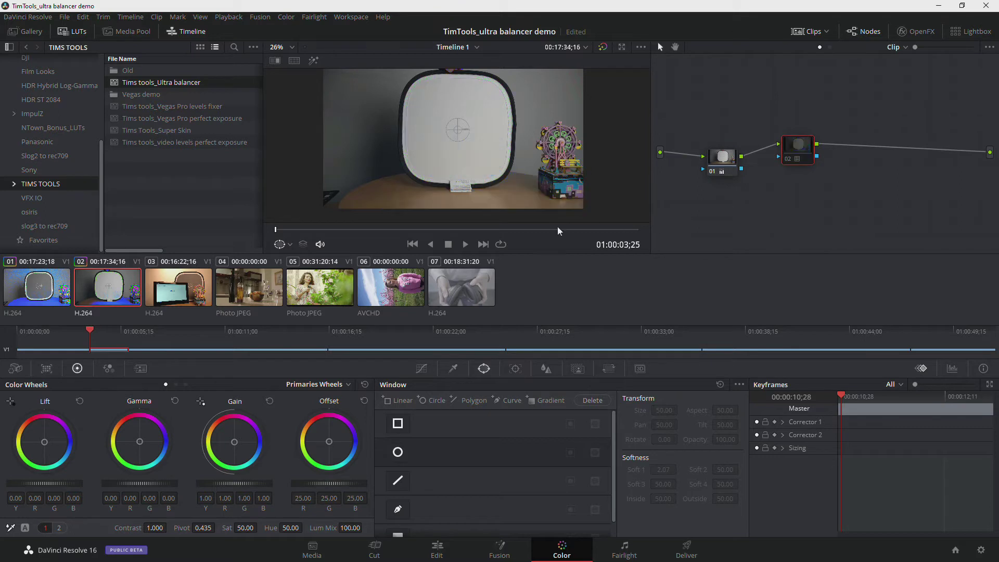
click(739, 158)
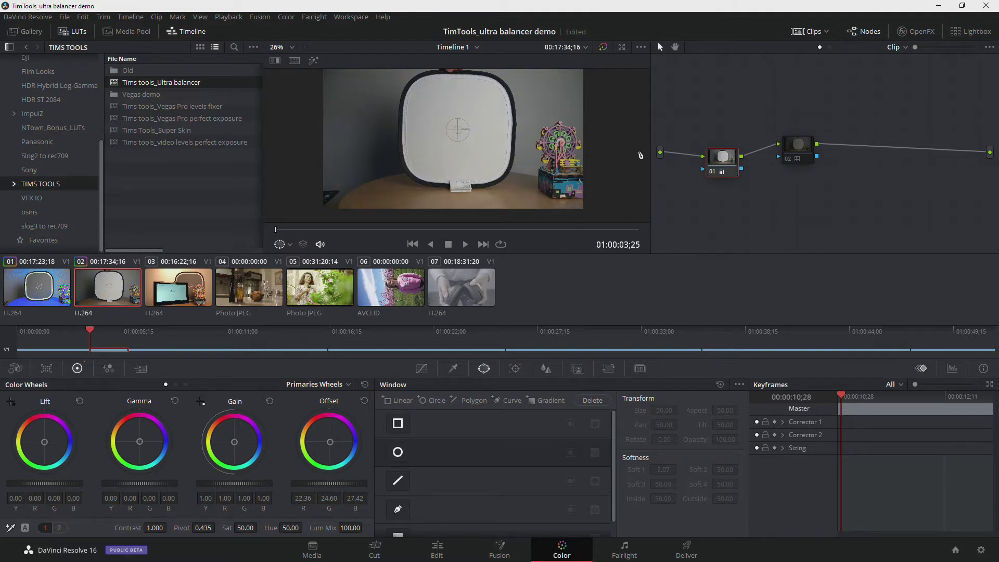
drag(724, 159, 717, 148)
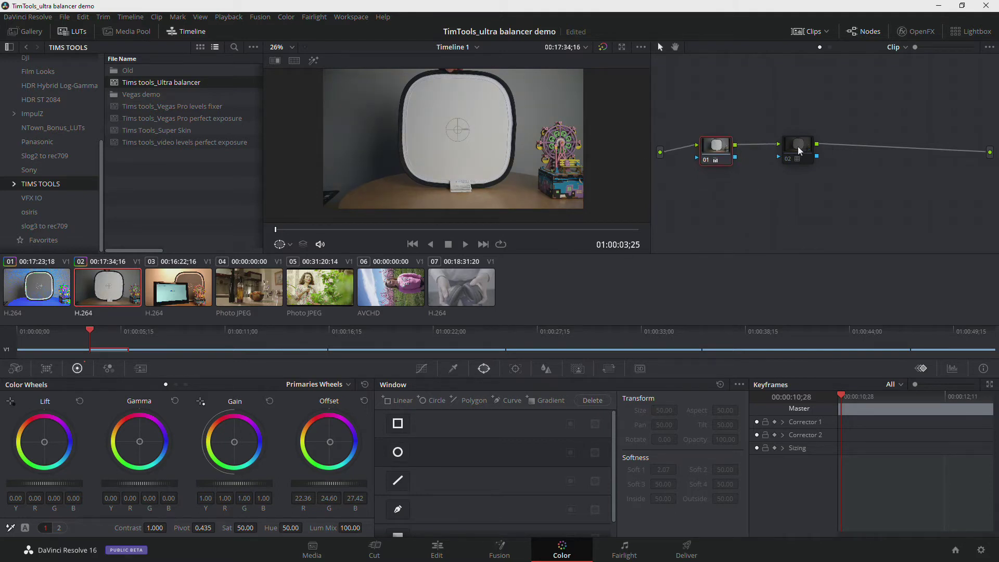
Add a serial node after the disabled LUT node and arrange the two nodes in the graph.
drag(799, 148, 791, 147)
key(alt+s)
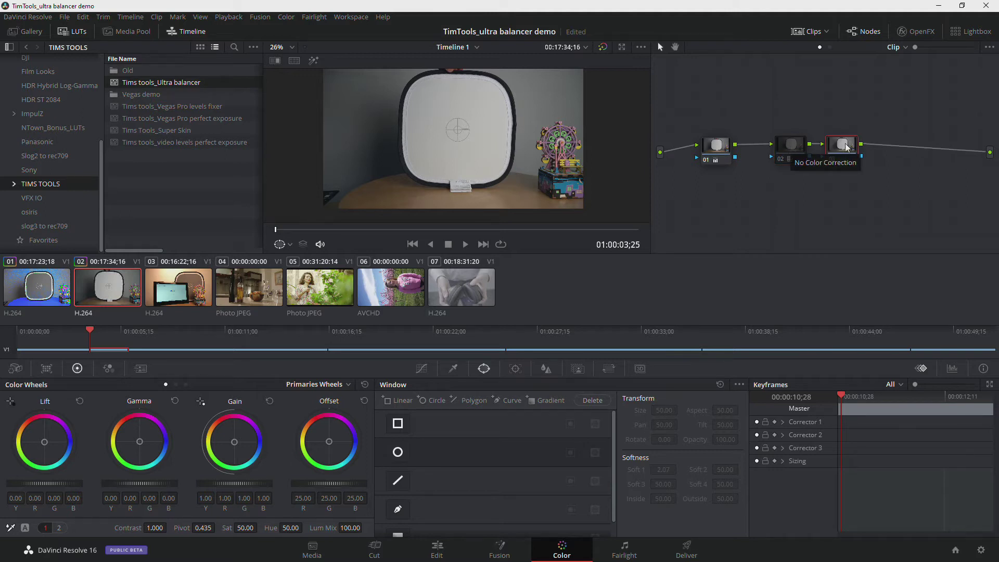
drag(847, 147, 870, 143)
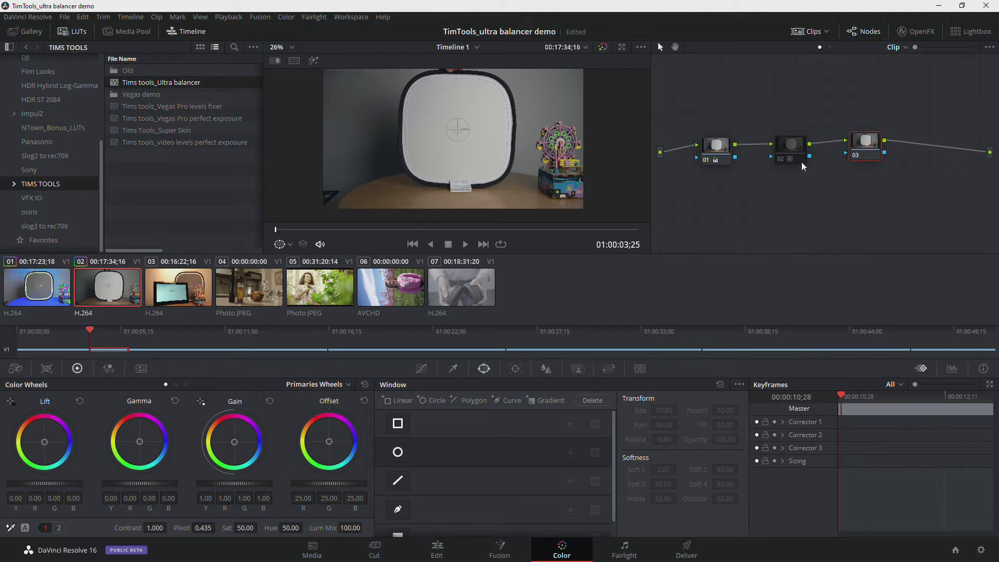
drag(789, 145, 785, 139)
drag(866, 143, 848, 148)
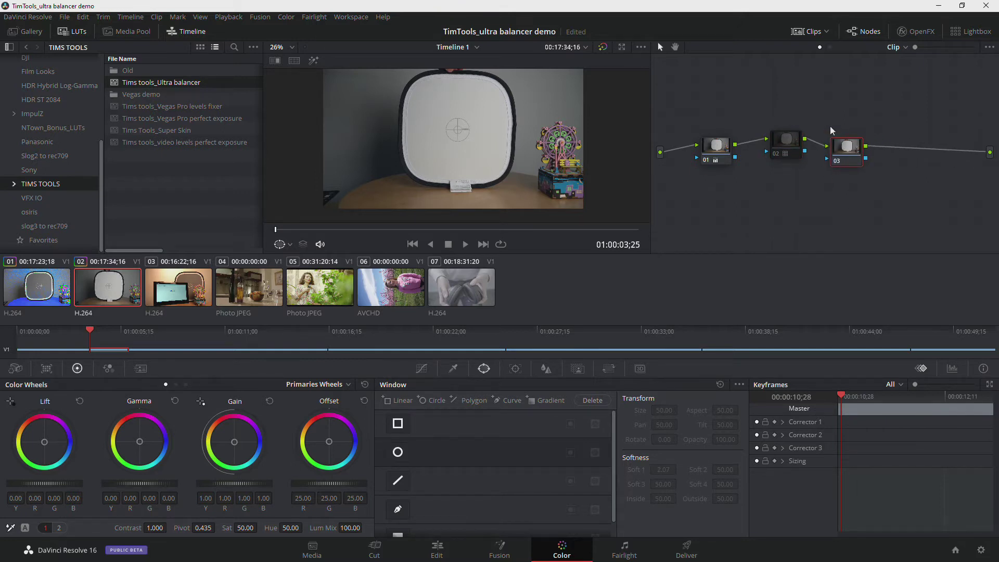
Draw a four-point curve window across the upper part of the white card on node 03 and highlight the masked area.
click(397, 509)
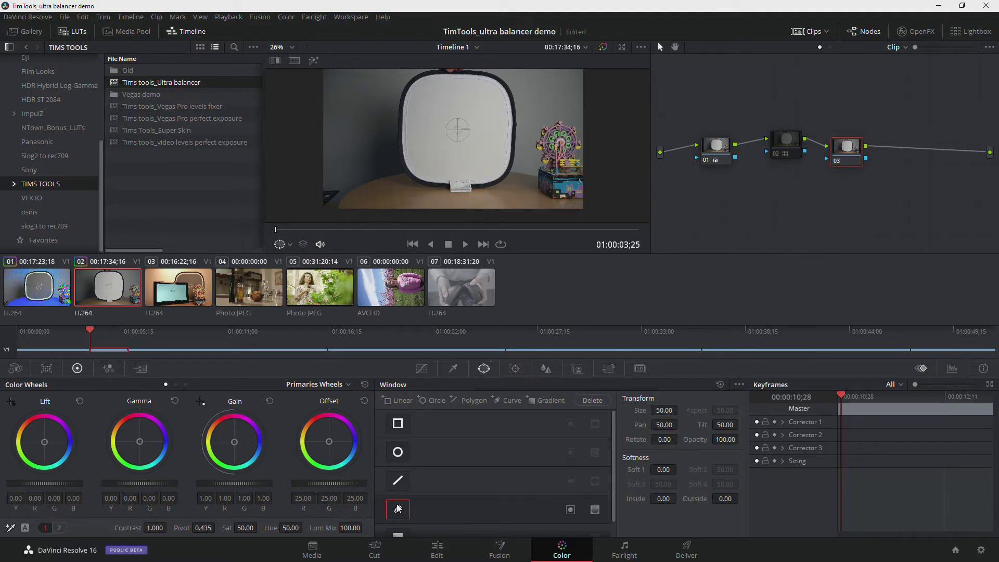
click(426, 85)
click(426, 112)
click(492, 112)
click(490, 87)
click(425, 85)
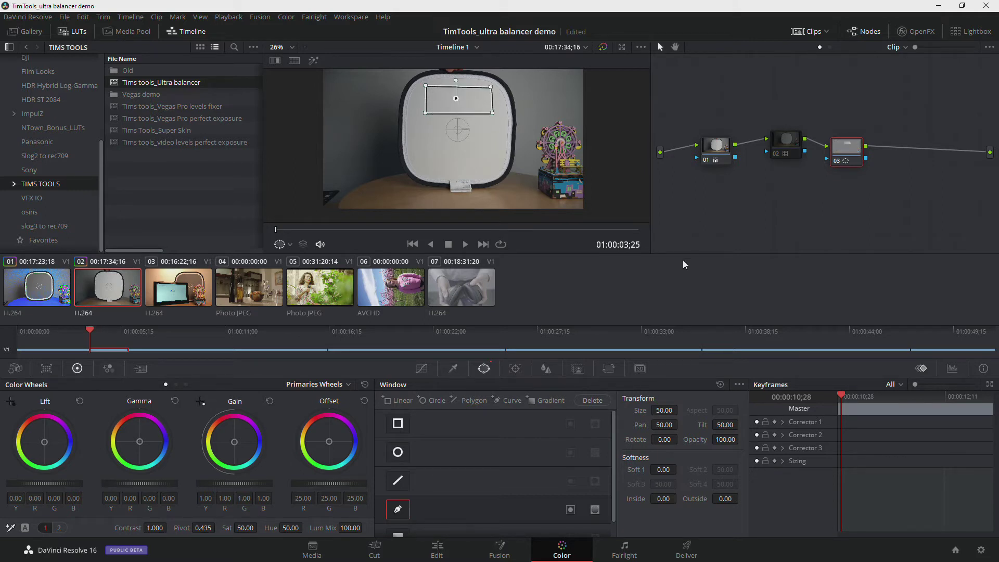
key(shift+h)
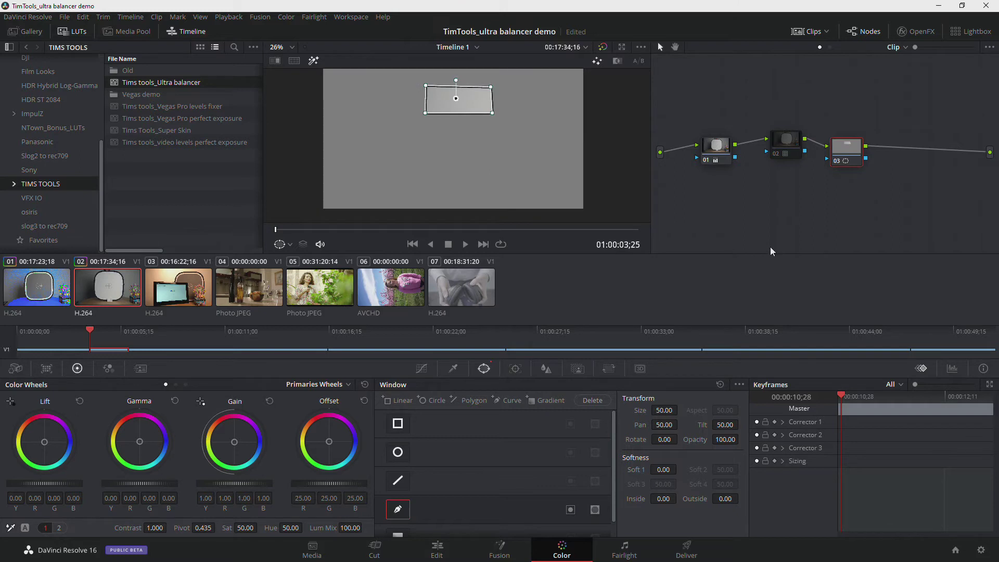
Compare the masked white card area on the vectorscope with node 01 on and off, and turn off node 03's highlight.
click(953, 371)
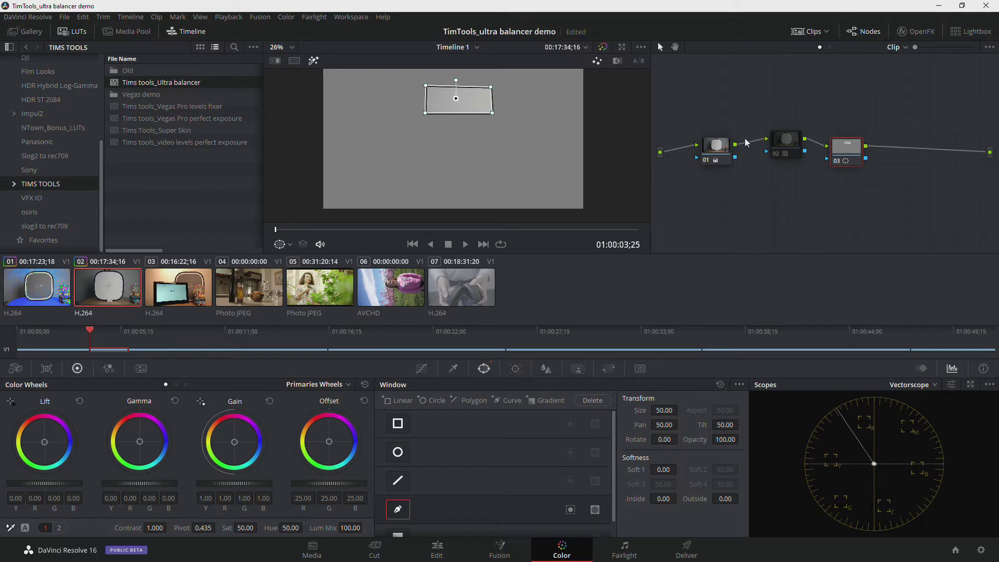
click(719, 150)
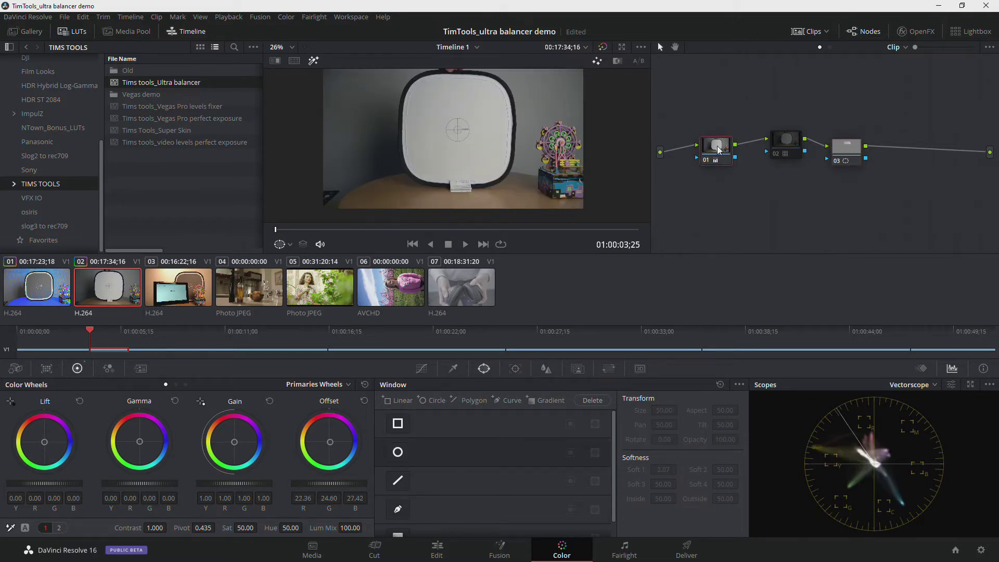
click(846, 147)
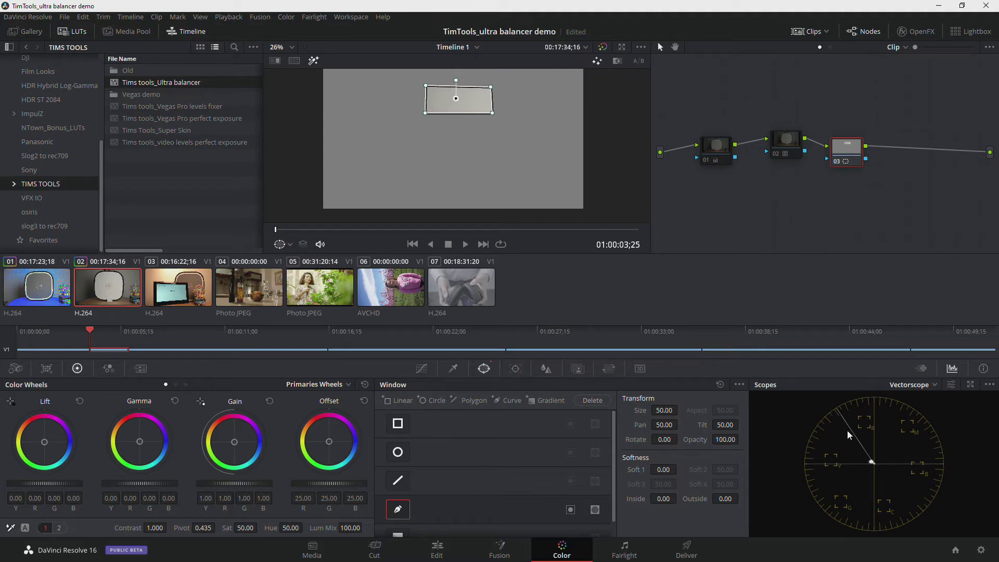
click(722, 146)
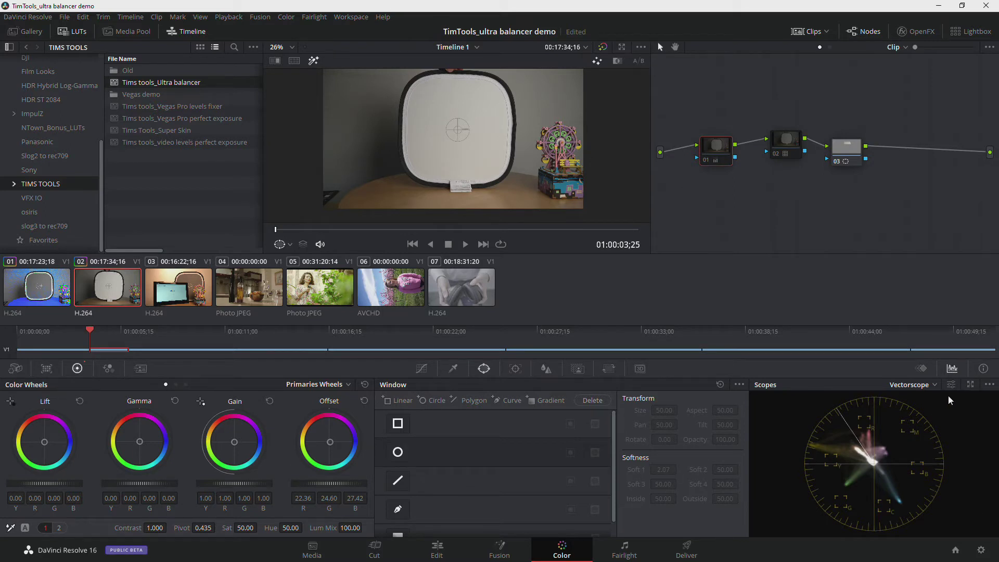
click(922, 369)
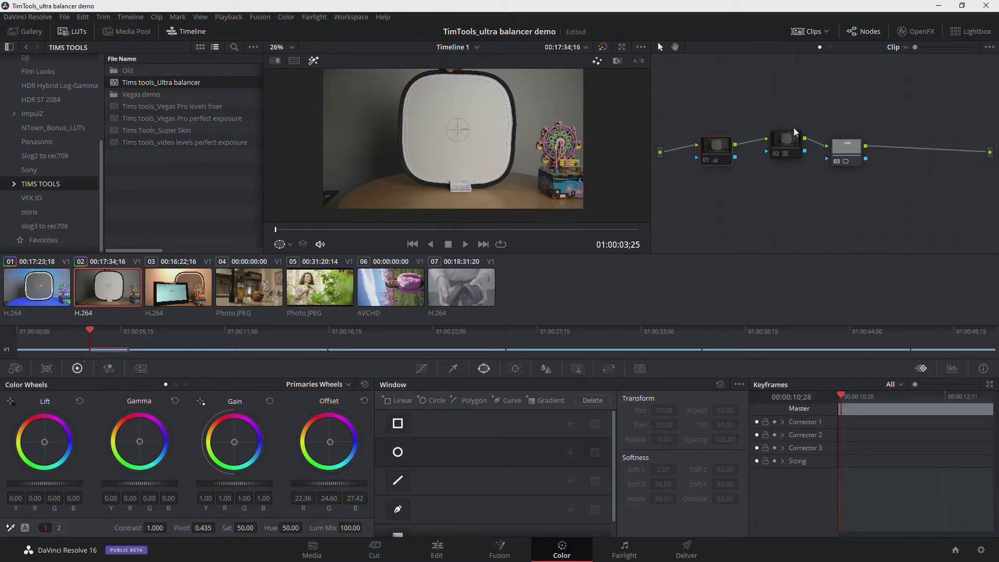
click(853, 148)
key(shift+h)
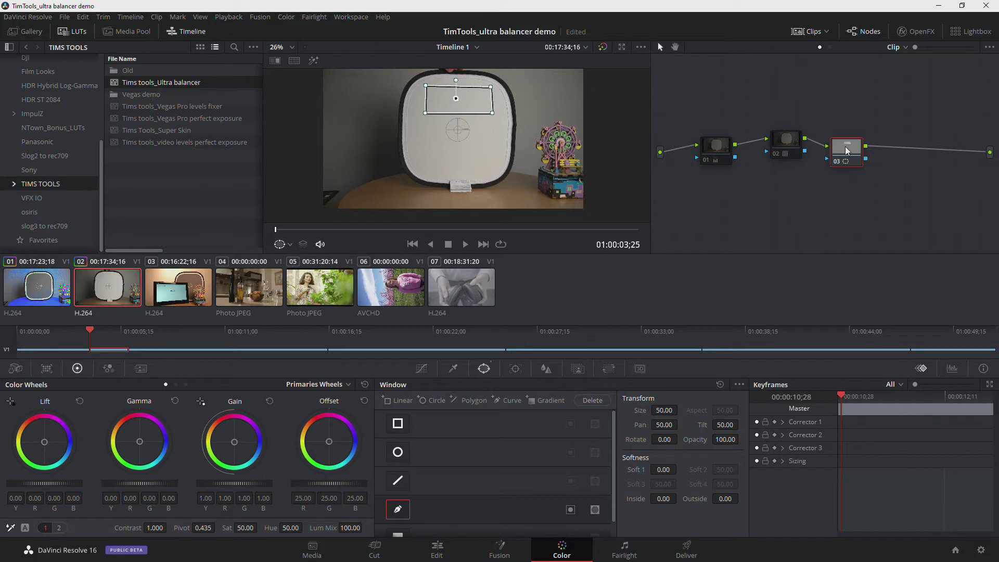
Delete the disabled LUT node 02 and move the curve window node beside node 01.
click(793, 139)
drag(796, 141, 792, 97)
right_click(795, 106)
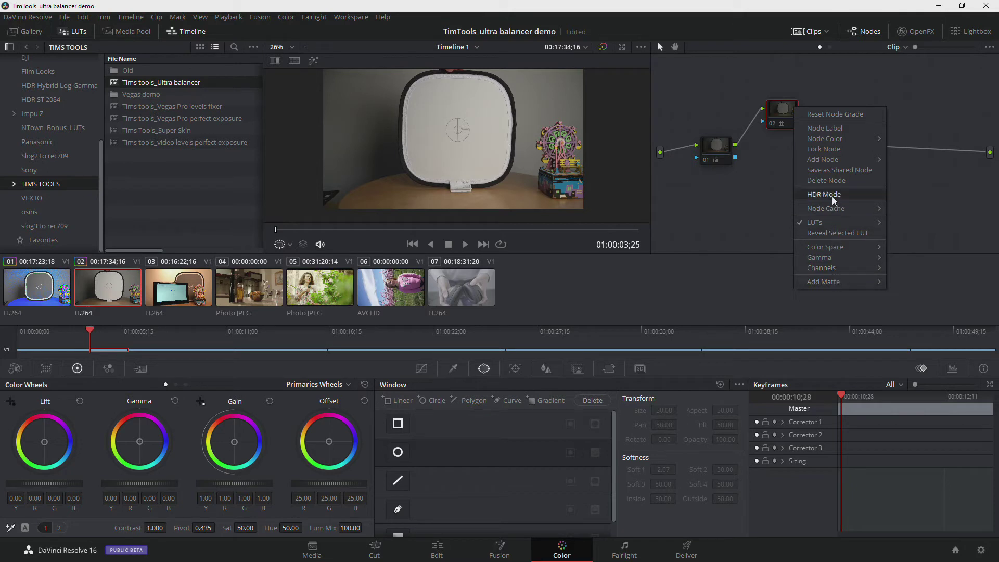
click(830, 180)
drag(840, 151, 788, 152)
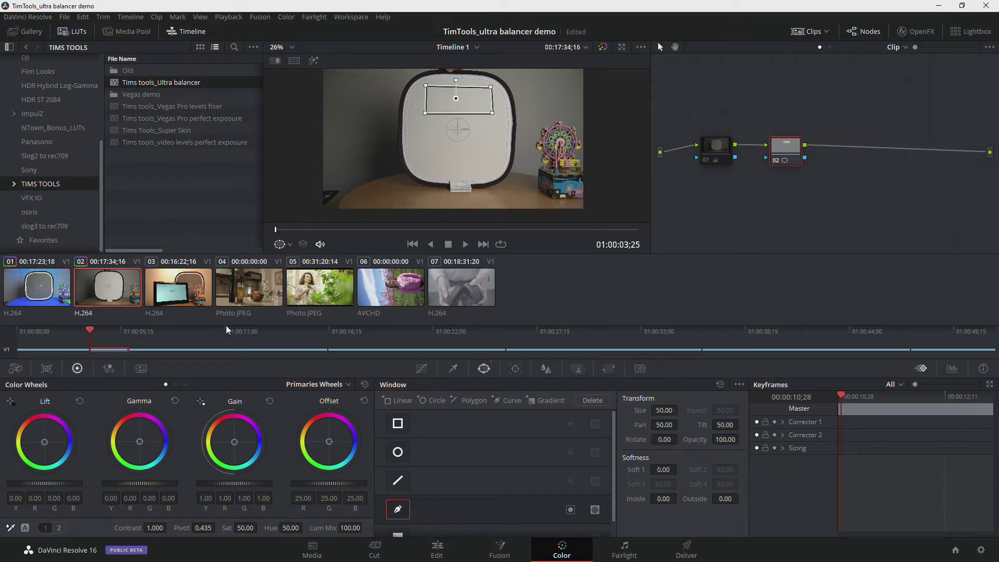
On clip 03, add a layer node parallel to node 01 and arrange the nodes and layer mixer in the graph.
click(187, 291)
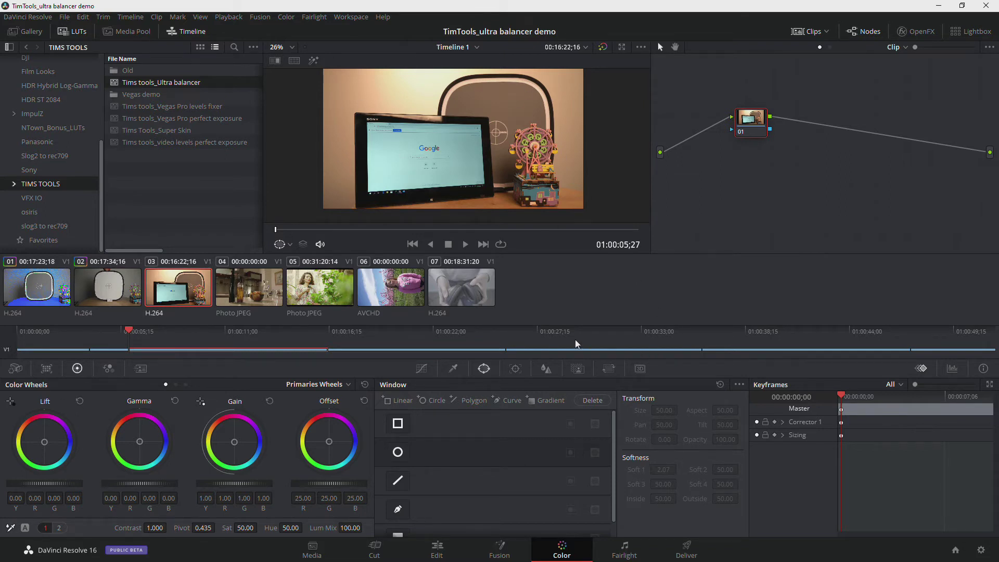
drag(748, 121, 731, 136)
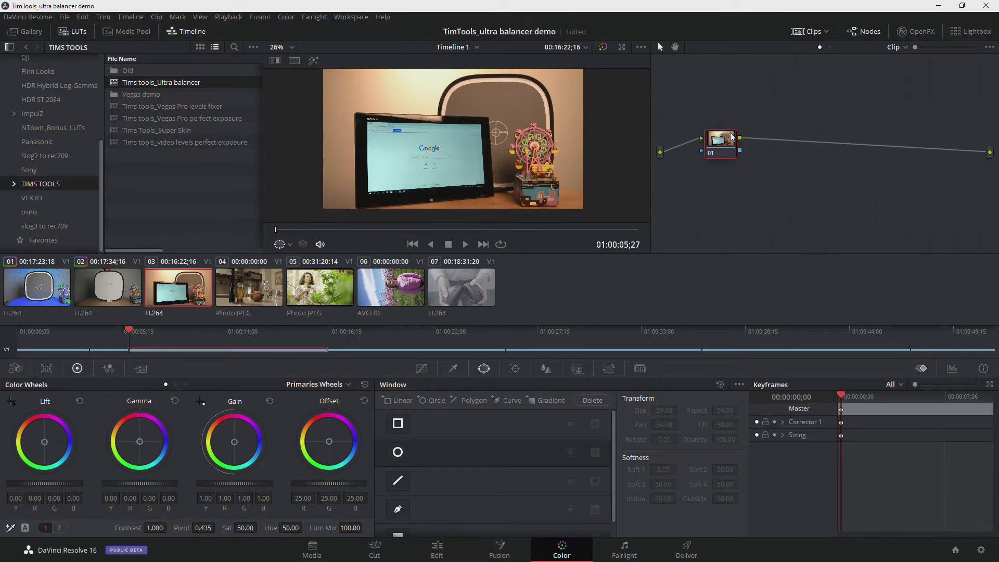
mouse_move(721, 140)
mouse_down()
mouse_move(711, 152)
mouse_move(728, 130)
mouse_up()
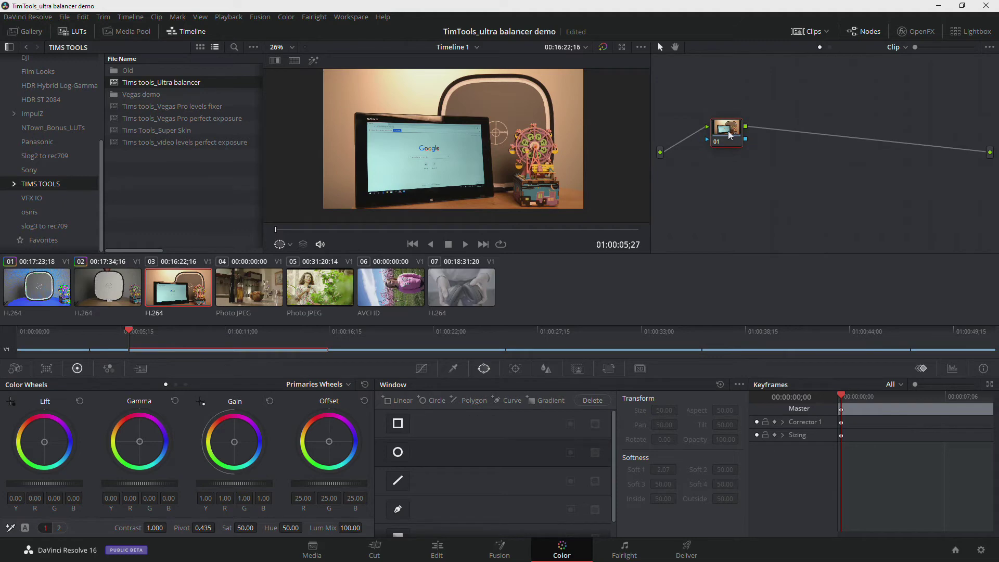
key(alt+l)
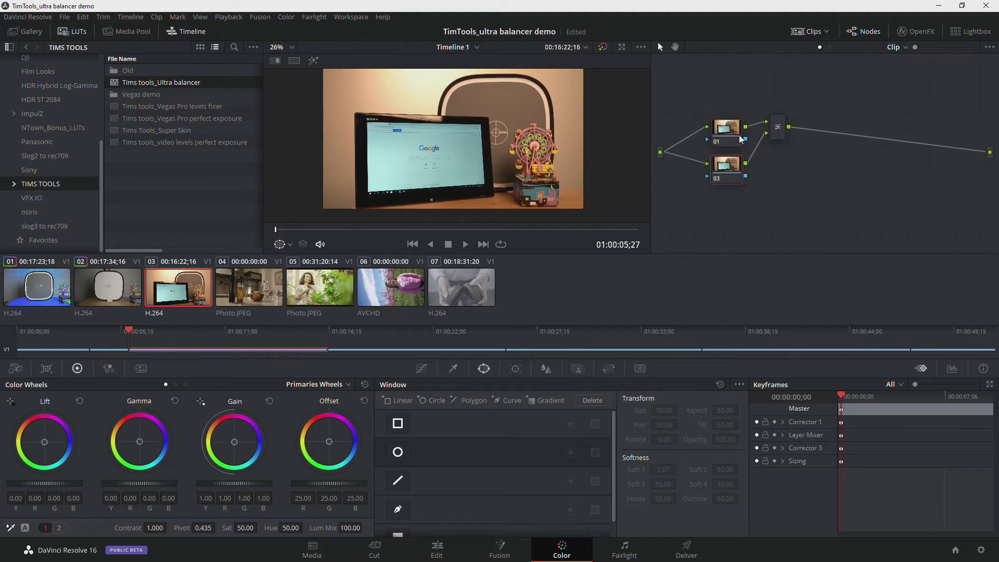
drag(780, 129, 791, 151)
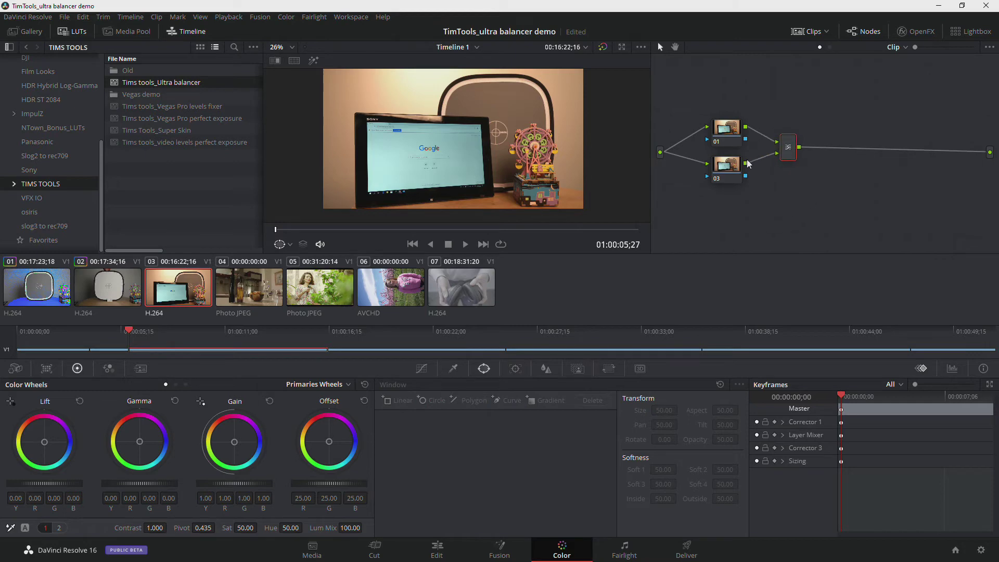
Add a serial node after the layer mixer and apply the Tims tools_Ultra balancer LUT to it.
click(734, 137)
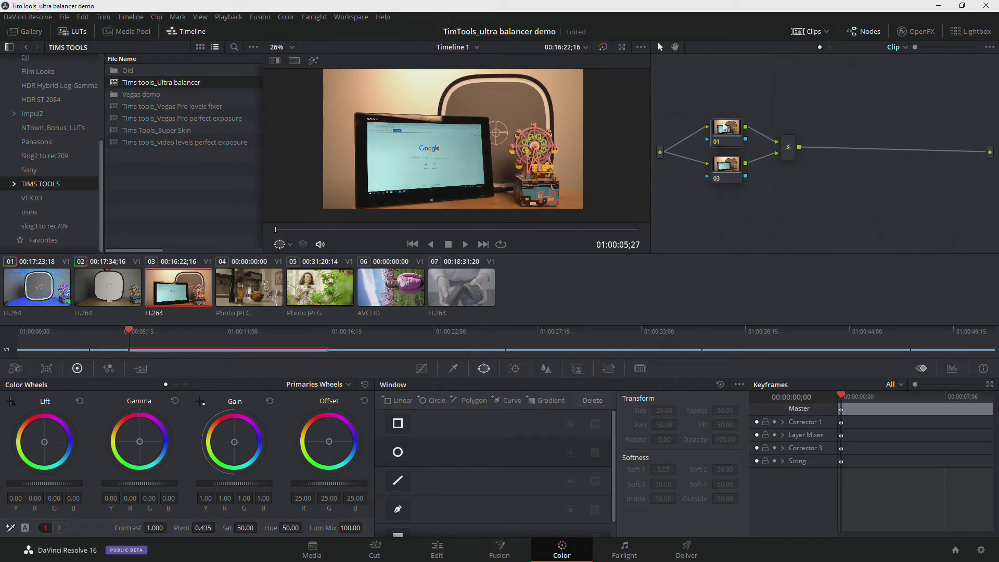
click(726, 168)
click(790, 149)
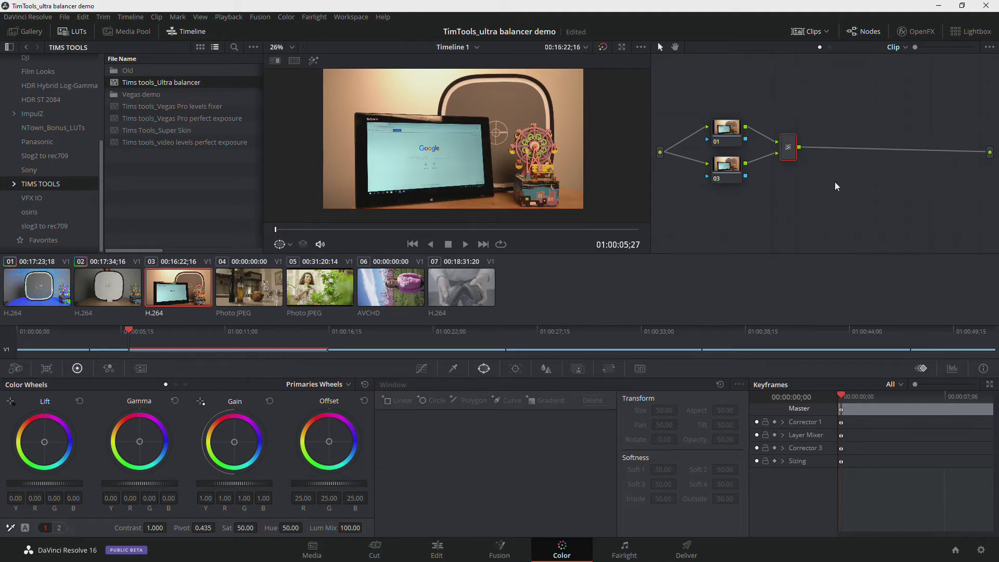
key(alt+s)
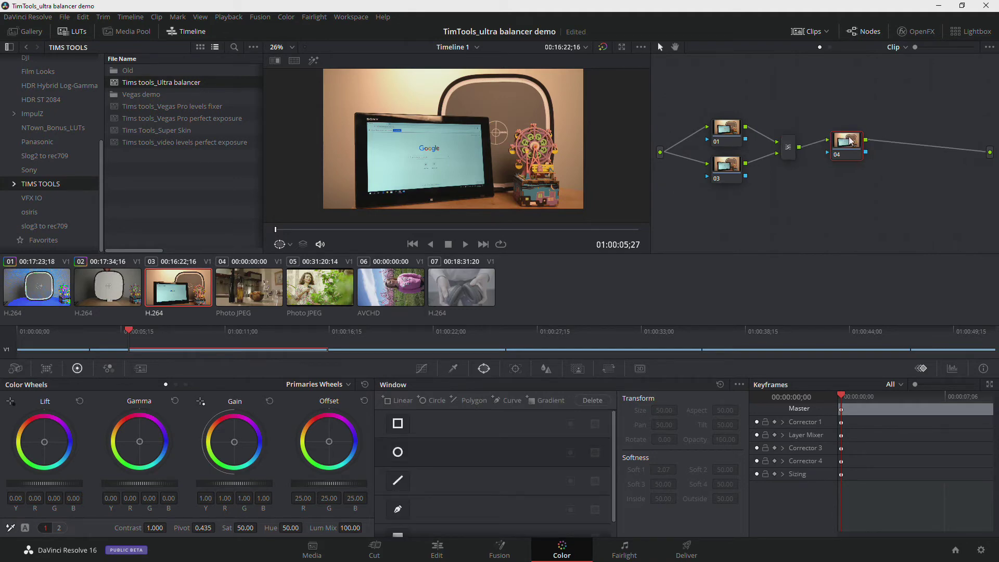
drag(141, 81, 835, 135)
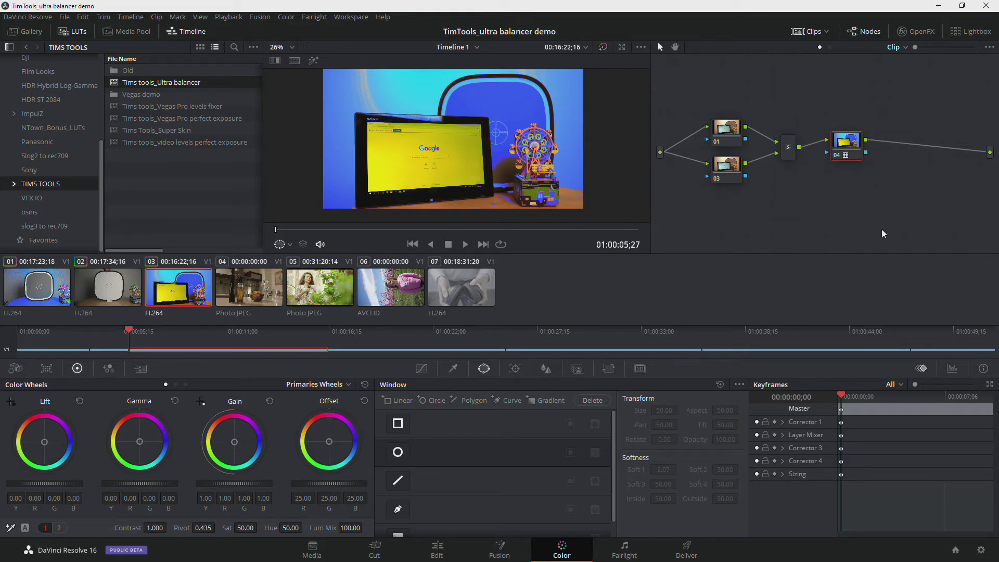
Disable node 03 and balance the gray card by setting node 01's offset to about R 9.07, G 26.19, B 40.61.
click(726, 128)
drag(333, 441, 336, 441)
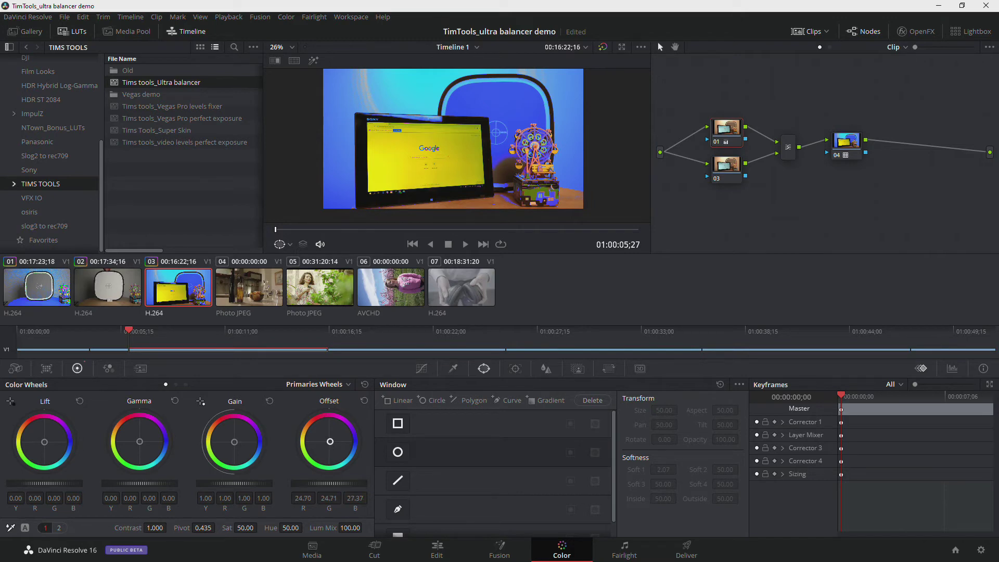
drag(333, 441, 335, 442)
click(735, 160)
key(ctrl+z)
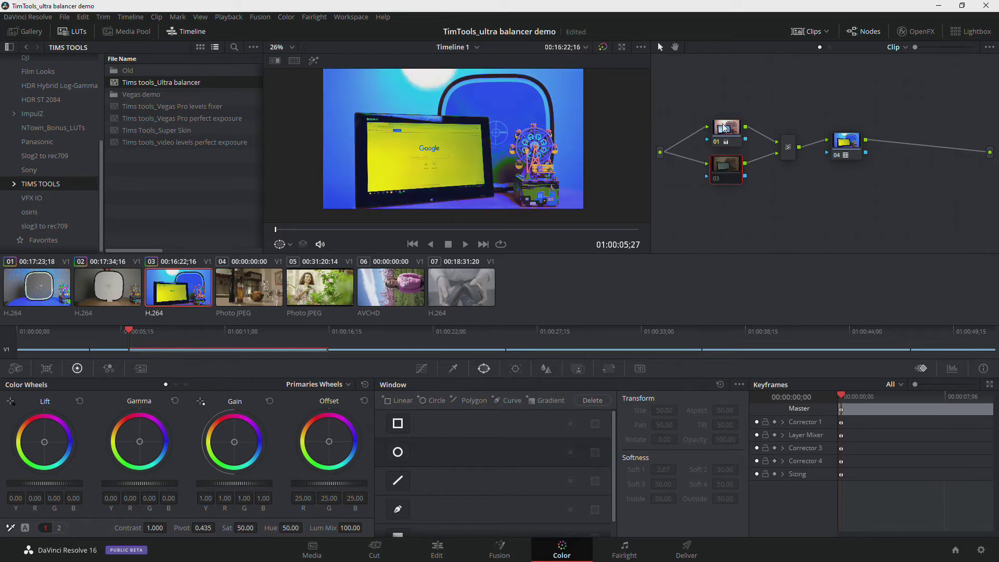
drag(732, 130, 730, 125)
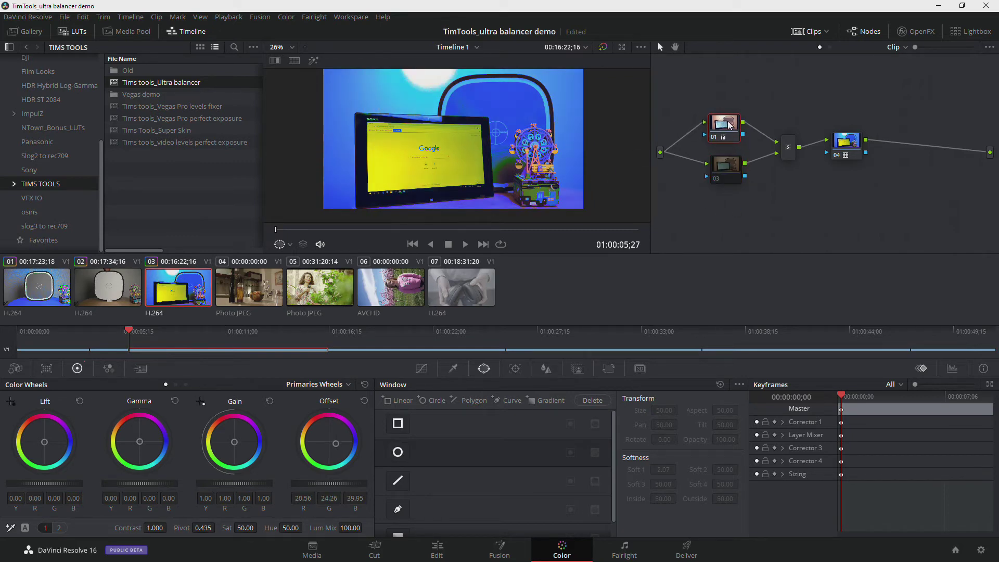
drag(337, 447, 336, 448)
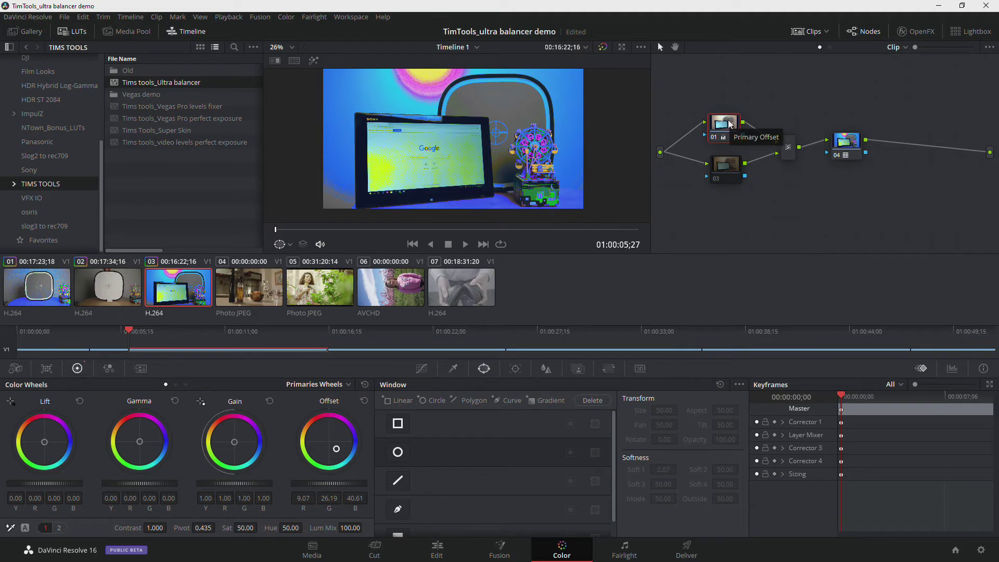
Disable node 01, enable node 03 and sample the tablet screen's color with the HSL qualifier on node 03.
key(ctrl+d)
click(722, 162)
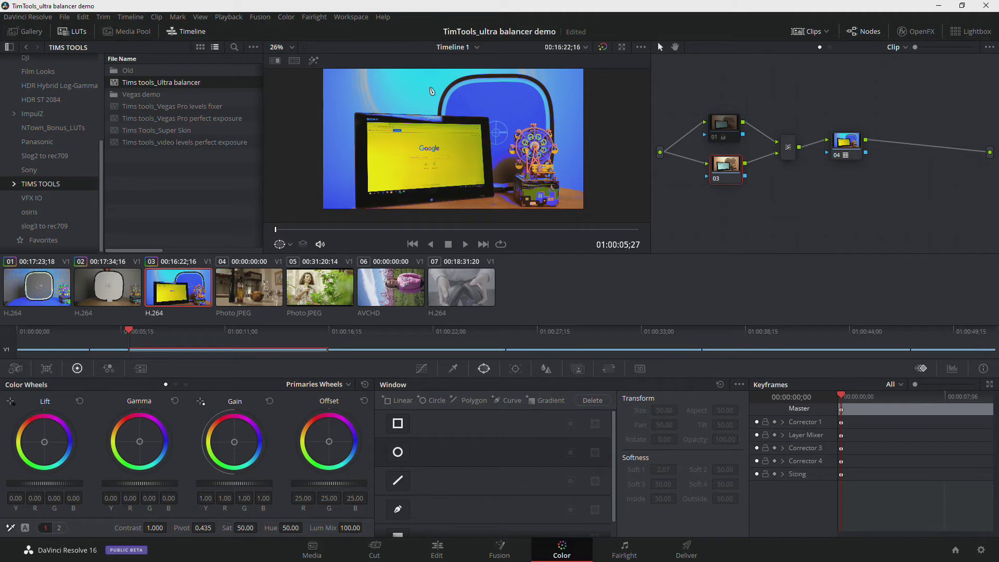
click(453, 368)
click(395, 156)
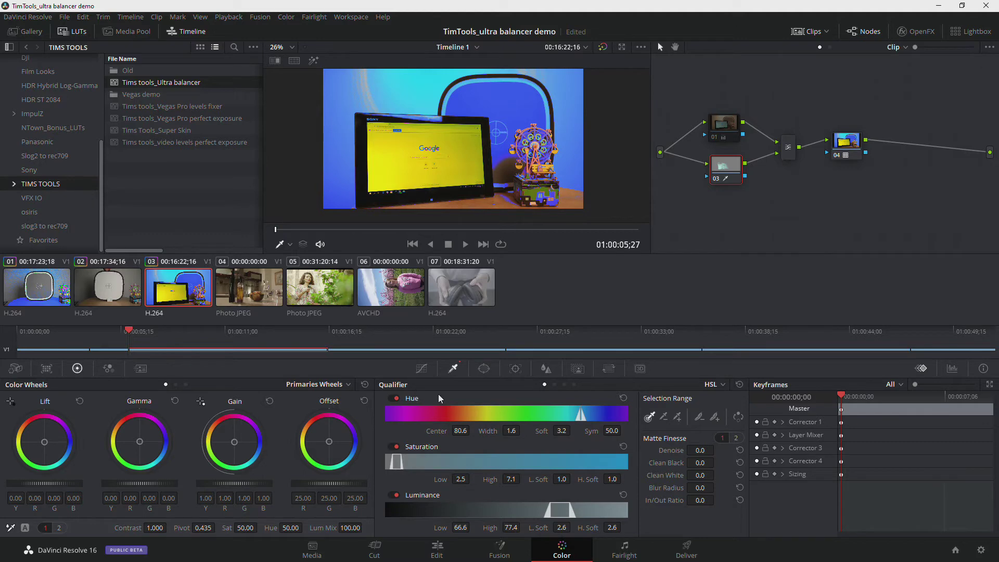
With the highlight shown, widen the tablet screen key to luminance 61.7 to 85.6 and hue width 7.2.
key(shift+h)
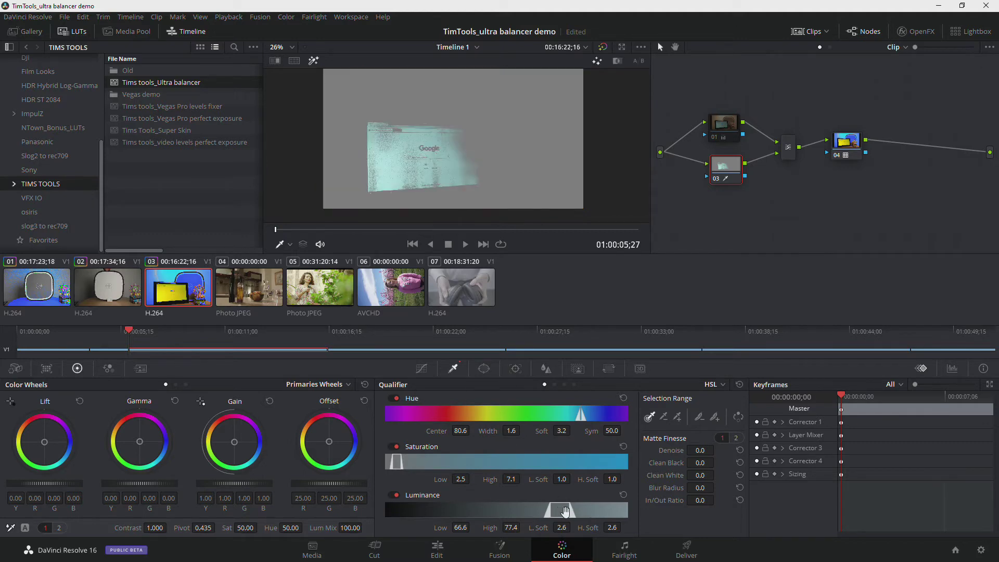
drag(569, 510, 537, 514)
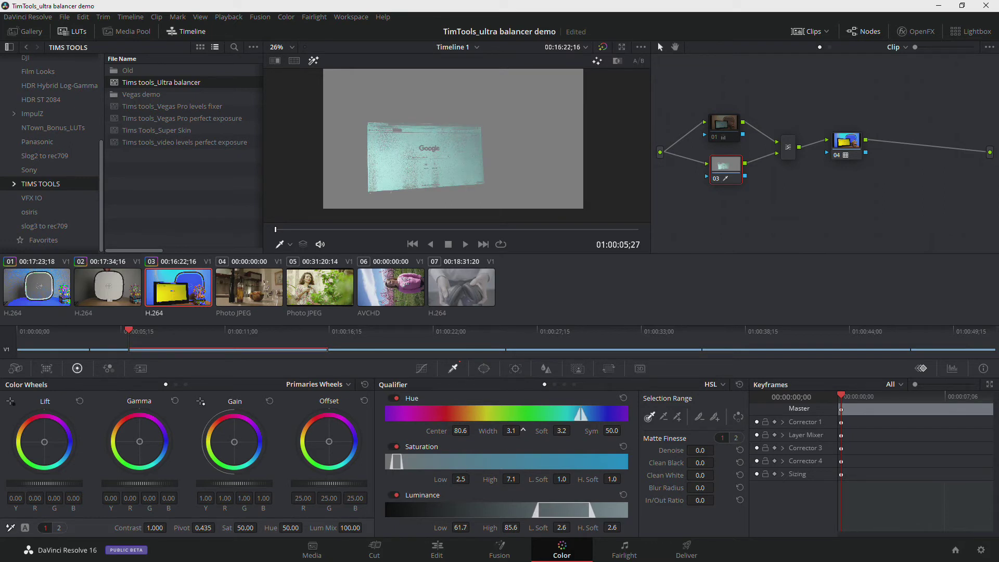
drag(585, 414, 592, 414)
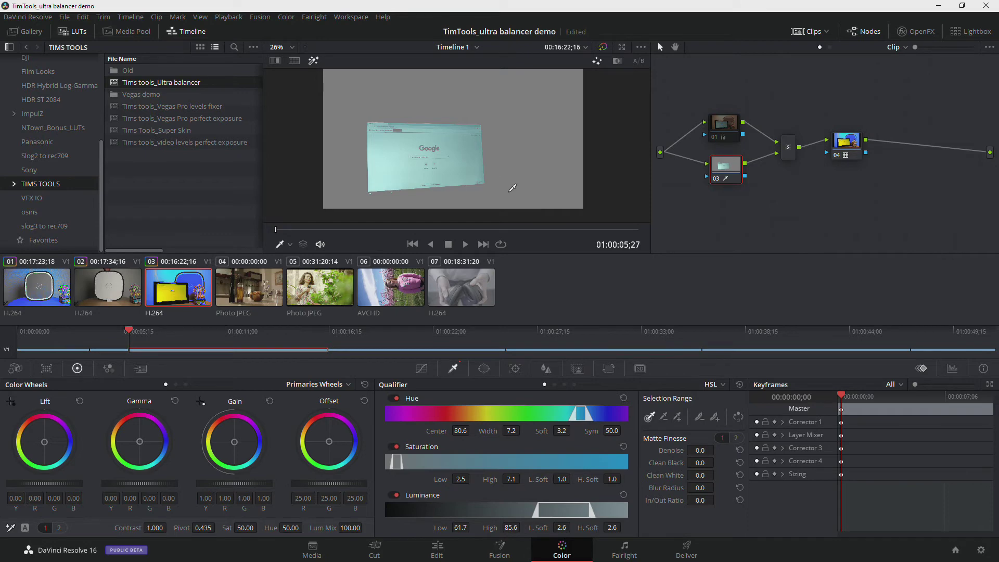
key(shift+h)
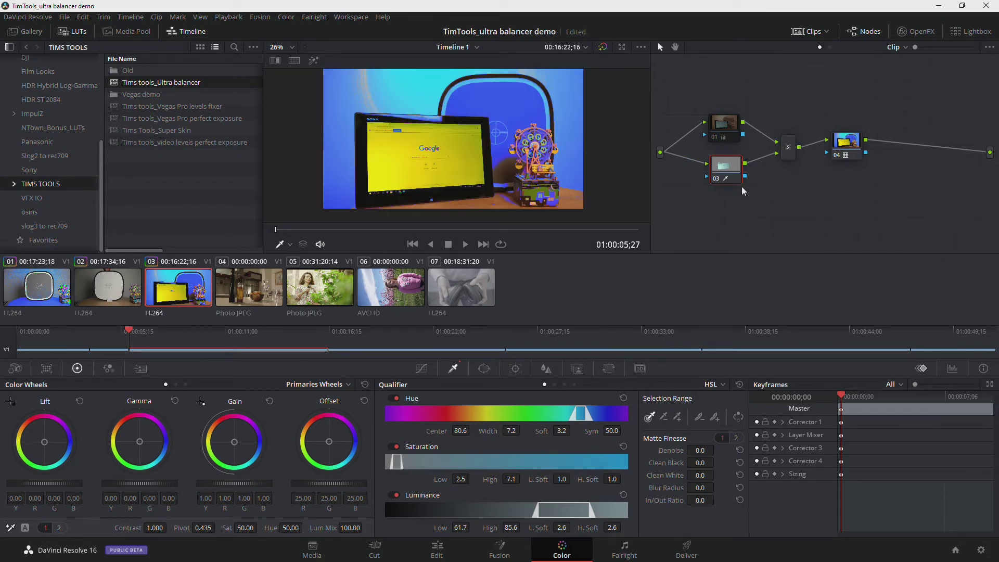
Set node 03's offset to about R 46.89, G 17.36, B 16.37 and inspect the tablet screen up close.
drag(725, 171, 720, 170)
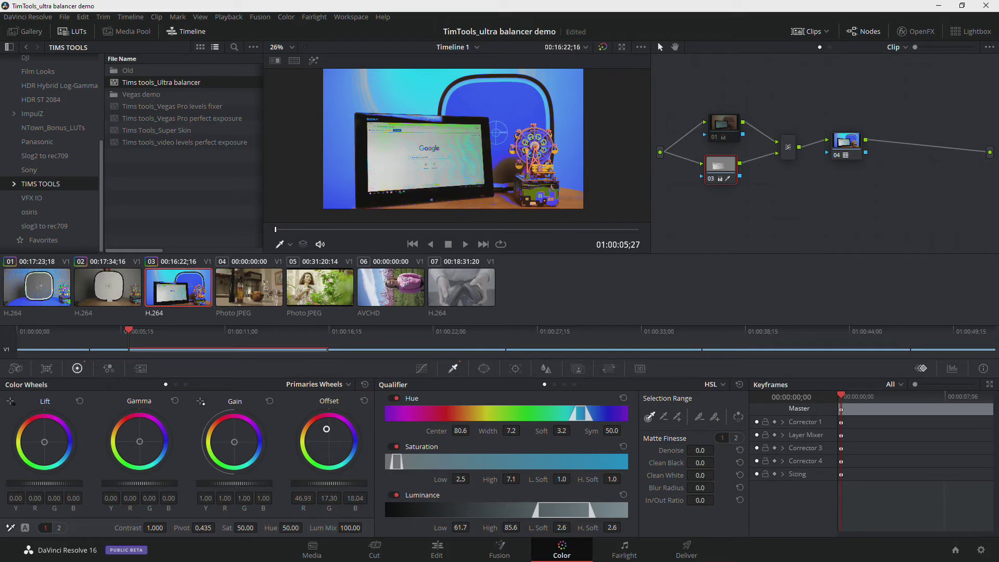
drag(325, 429, 352, 401)
scroll(448, 141, up, 3)
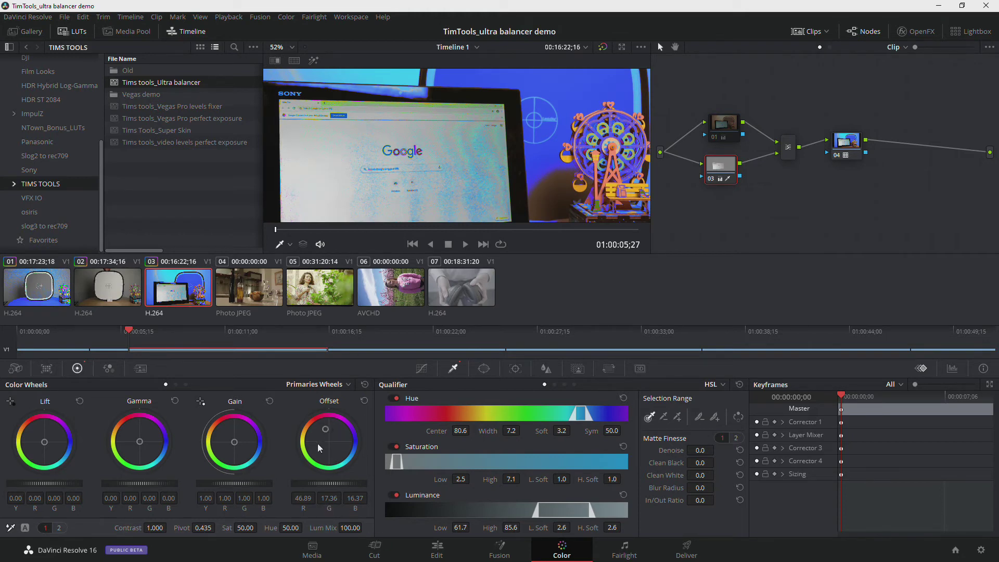
scroll(387, 154, down, 3)
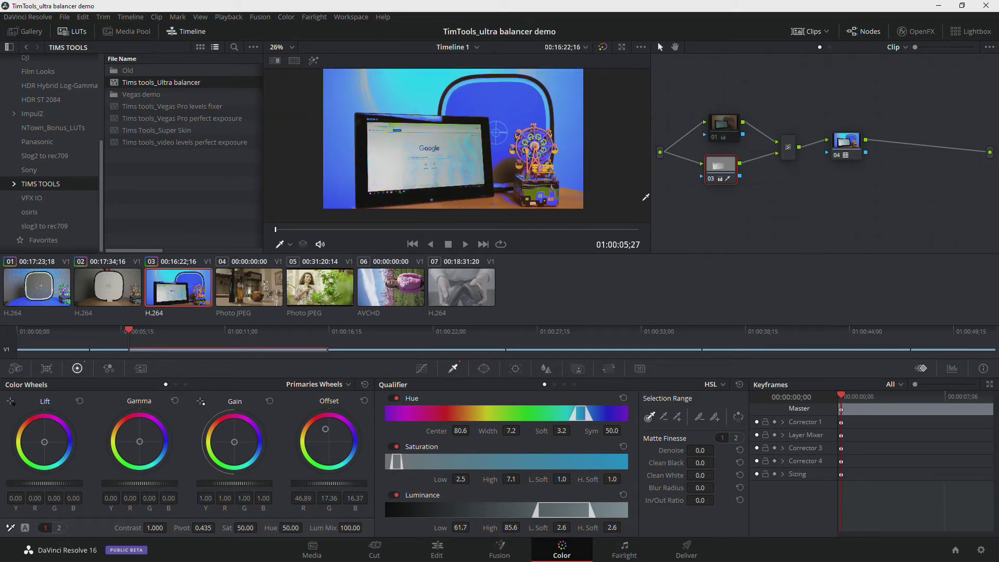
Re-enable node 01, reposition the nodes in the graph and disable the LUT node 04.
drag(728, 123, 716, 125)
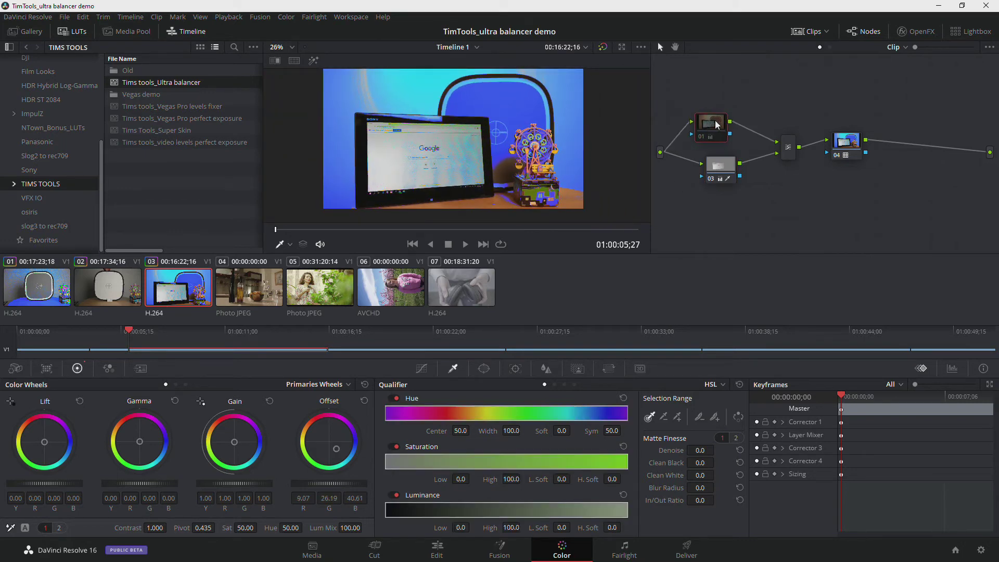
drag(846, 141, 846, 158)
drag(720, 175, 702, 176)
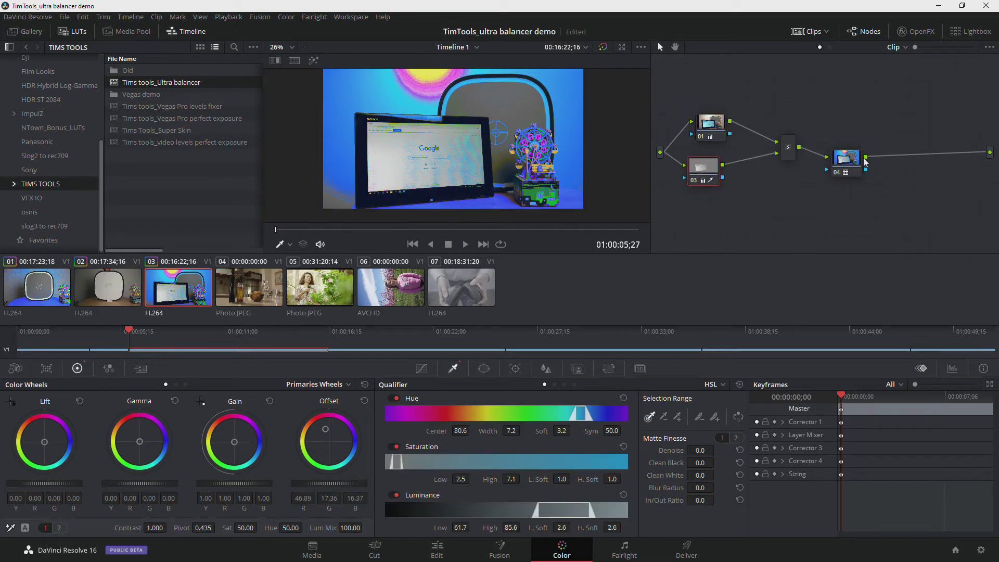
click(857, 163)
key(ctrl+d)
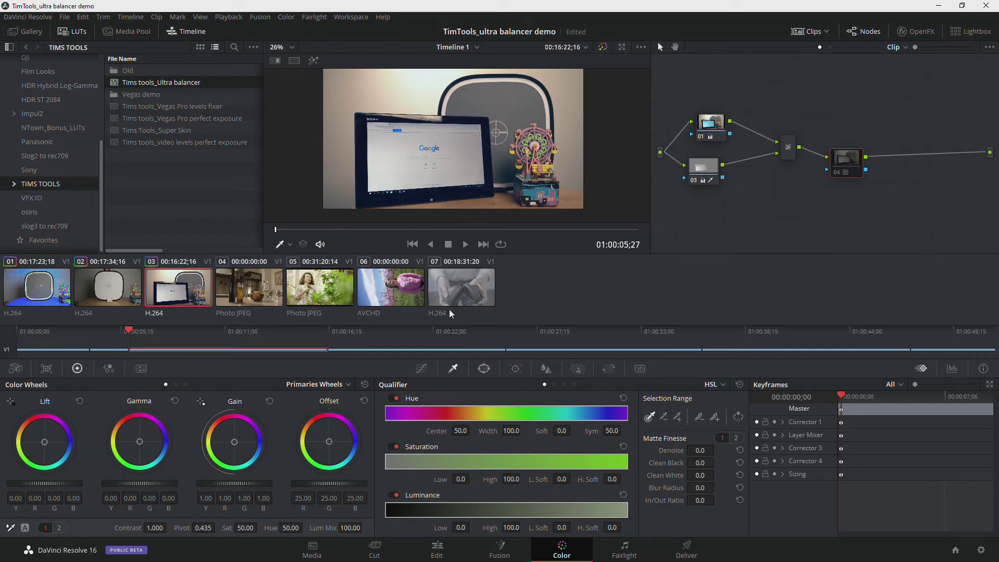
Space nodes 01 and 03 further apart vertically before the layer mixer in the node graph.
drag(716, 169, 726, 167)
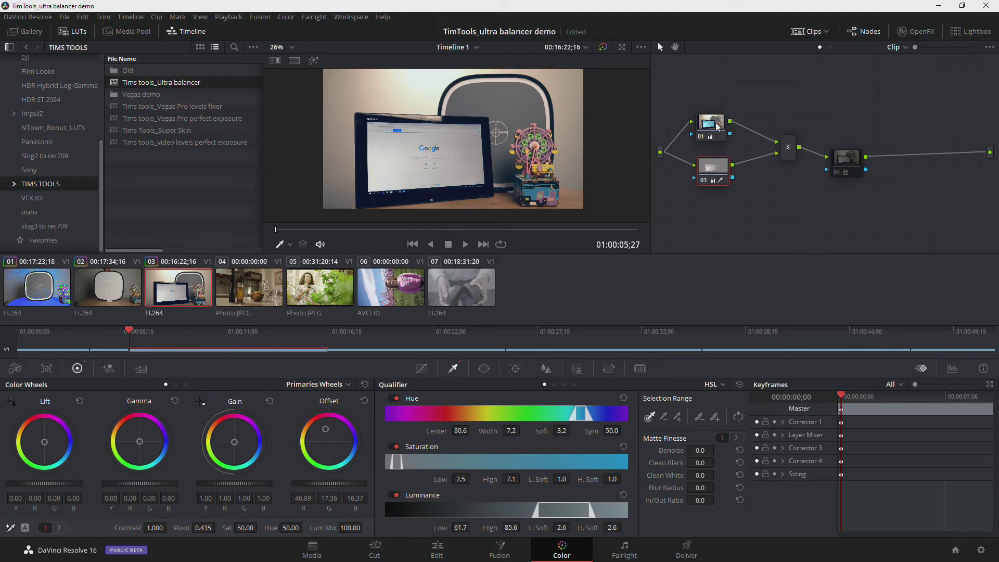
drag(711, 124, 706, 120)
drag(711, 168, 706, 173)
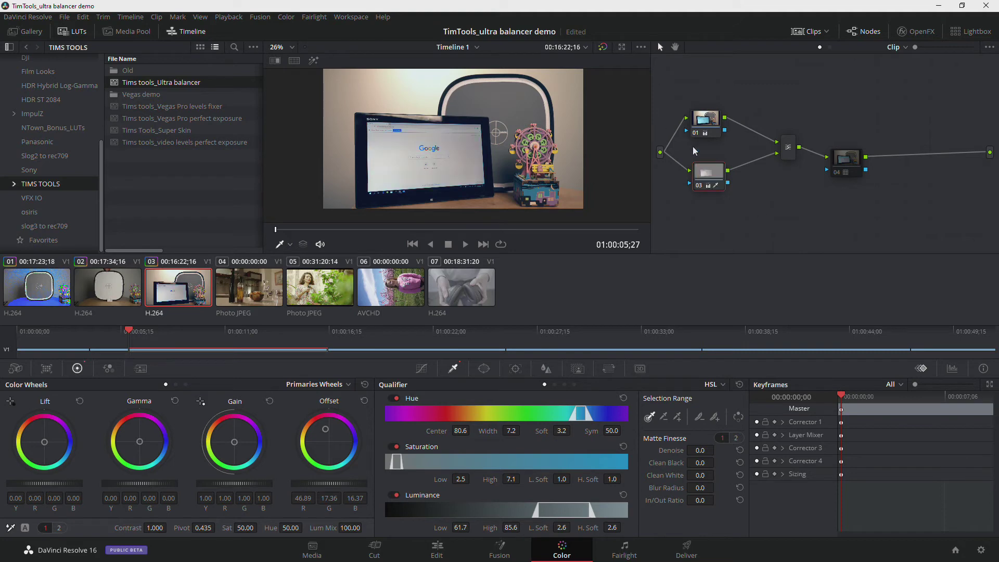
Compare the tablet clip with node 01 and node 03 each disabled and re-enabled in turn.
click(711, 124)
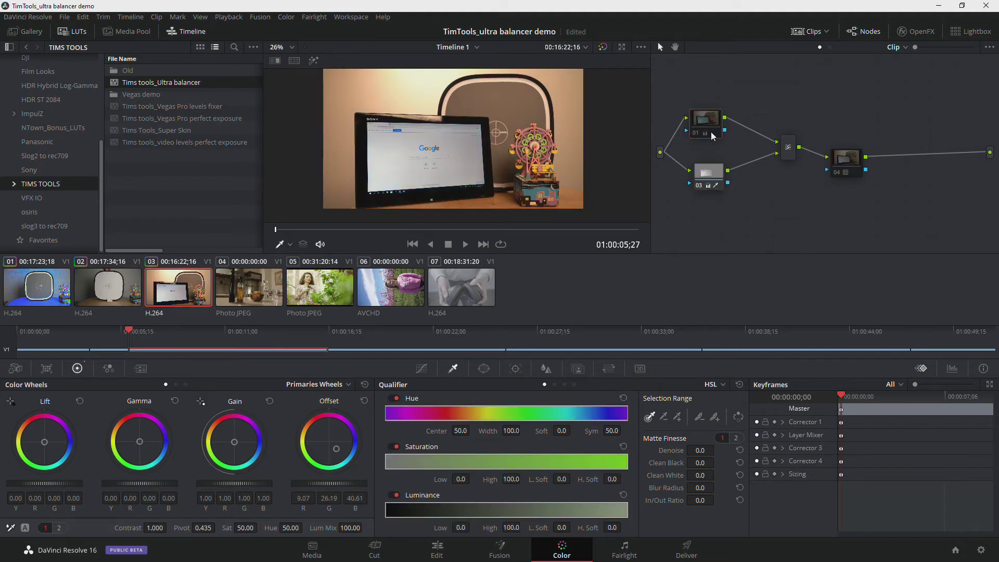
click(714, 169)
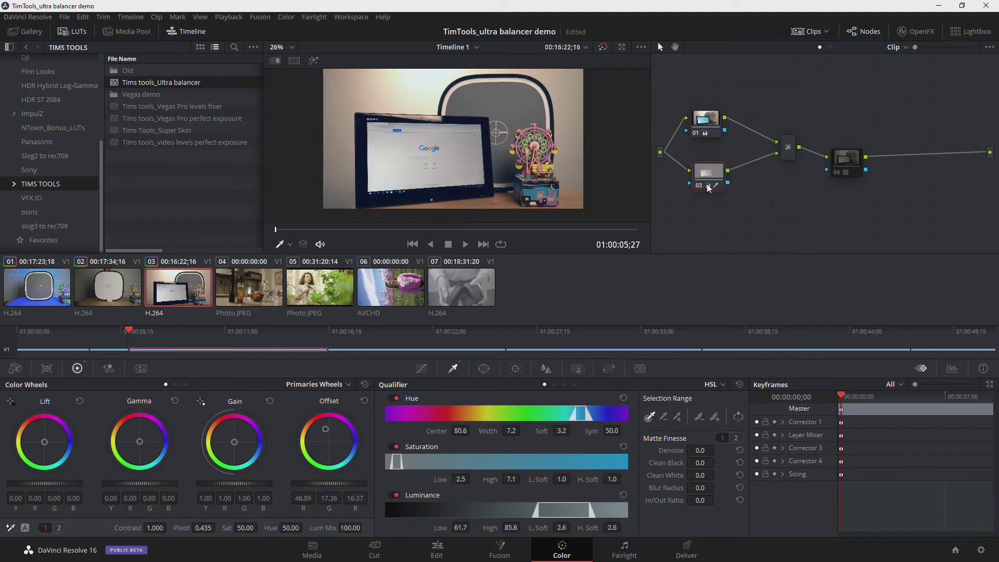
click(709, 115)
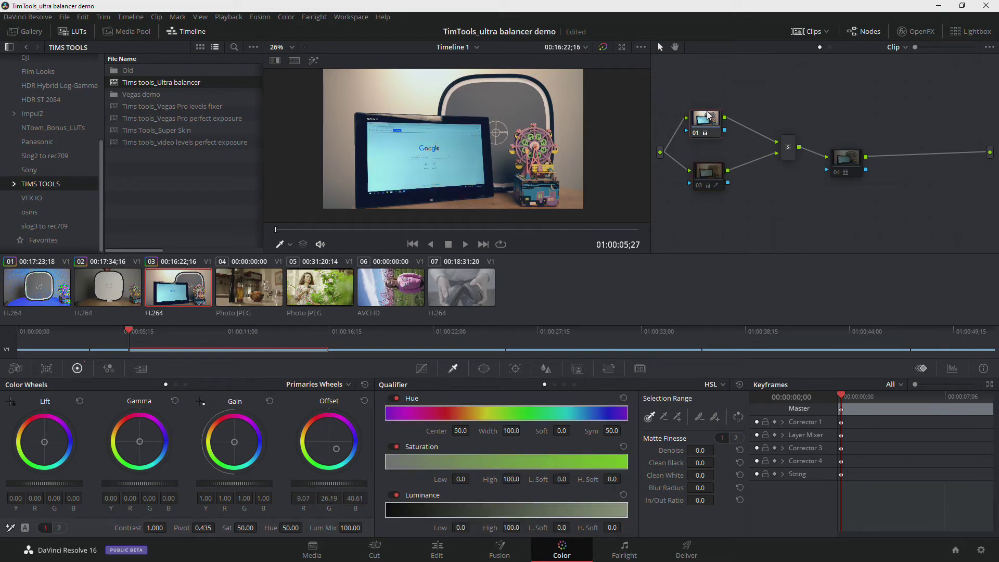
click(712, 177)
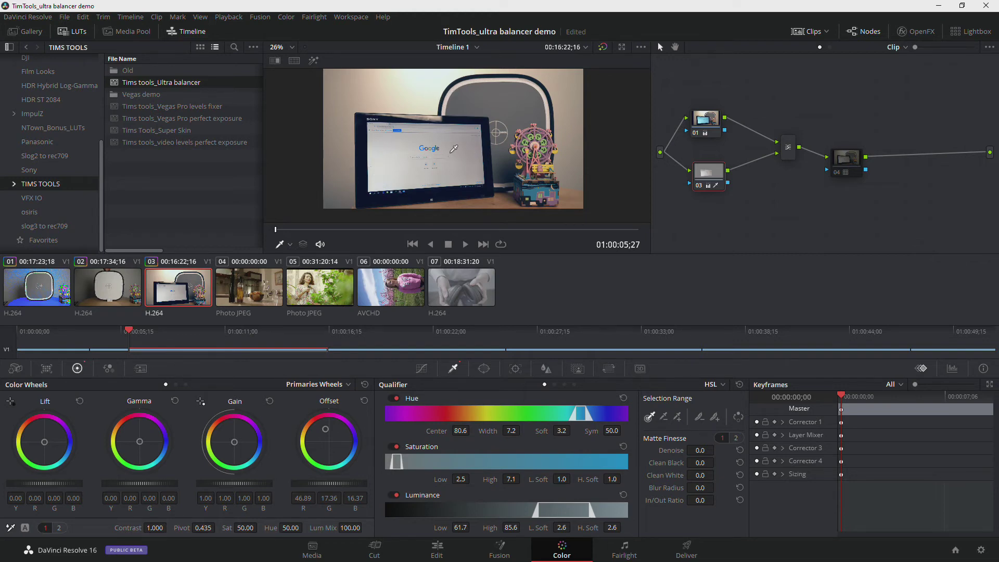
In clip 04, go to timecode 01:00:21;27, add serial node 02 after node 01 and apply the Tims tools_Ultra balancer LUT to it.
click(263, 295)
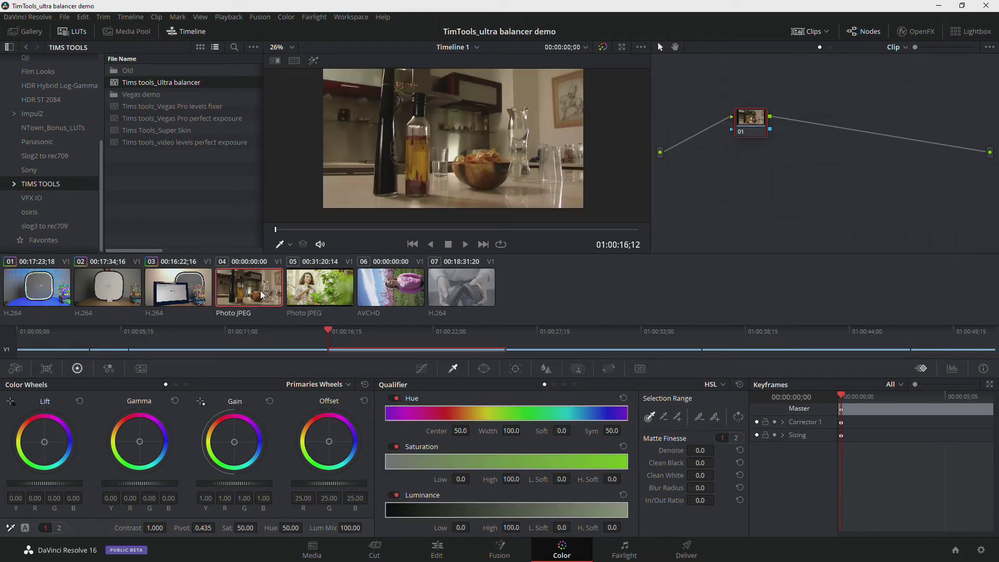
drag(279, 229, 490, 234)
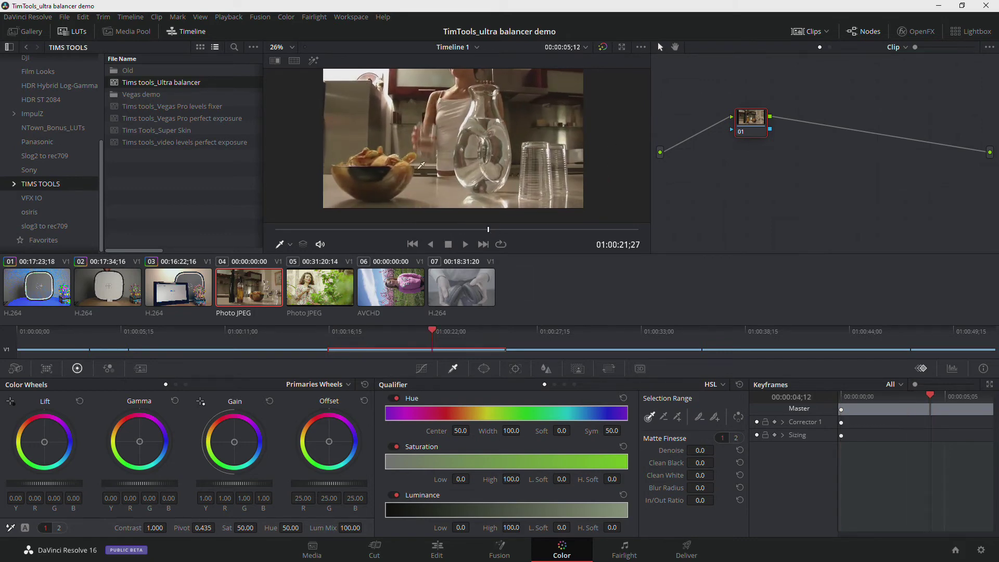
drag(757, 119, 743, 137)
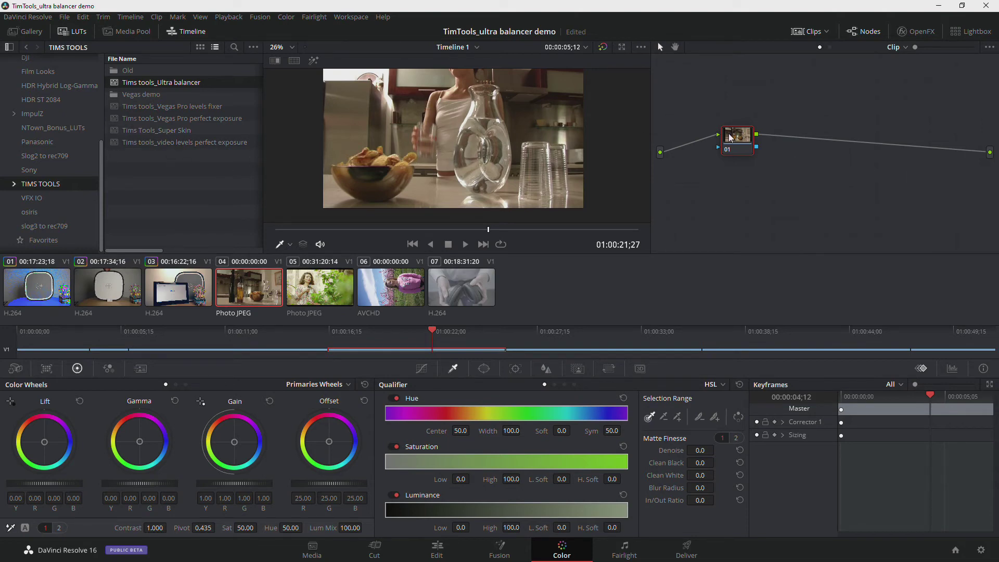
drag(739, 137, 730, 144)
key(alt+s)
drag(142, 82, 799, 146)
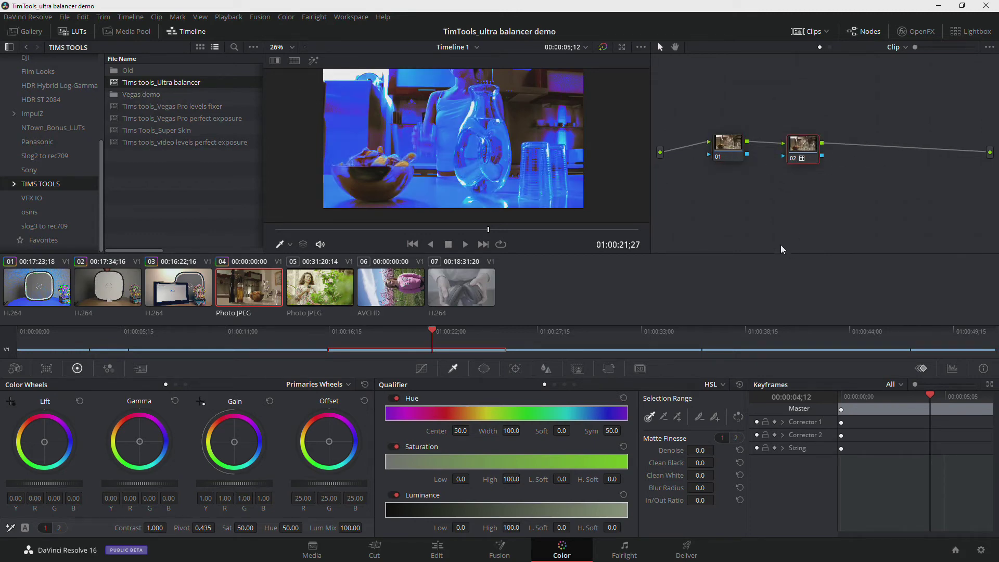
Set node 01's offset to about R 14.10, G 24.74, B 36.87 and inspect the woman's white top up close.
click(729, 147)
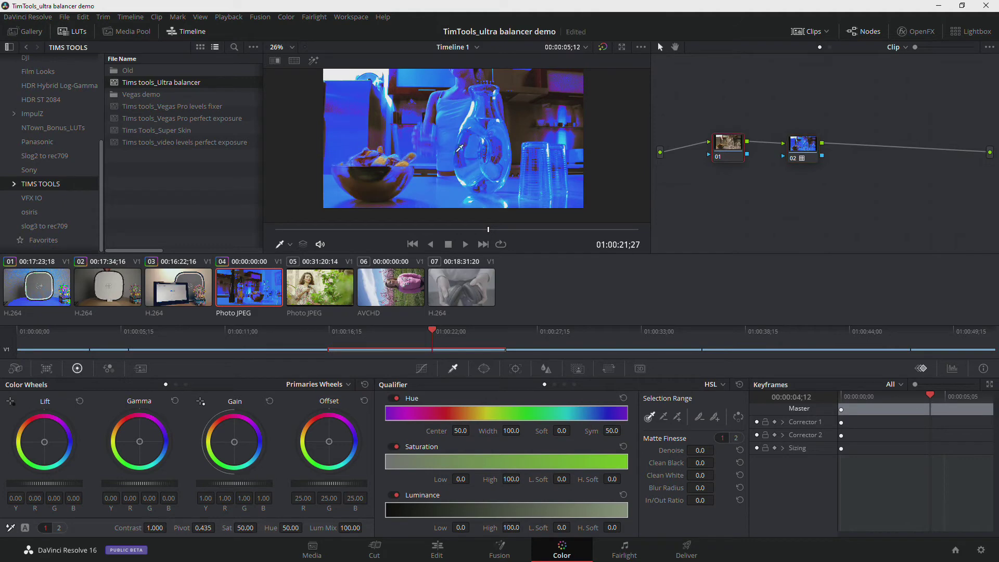
drag(727, 138, 724, 150)
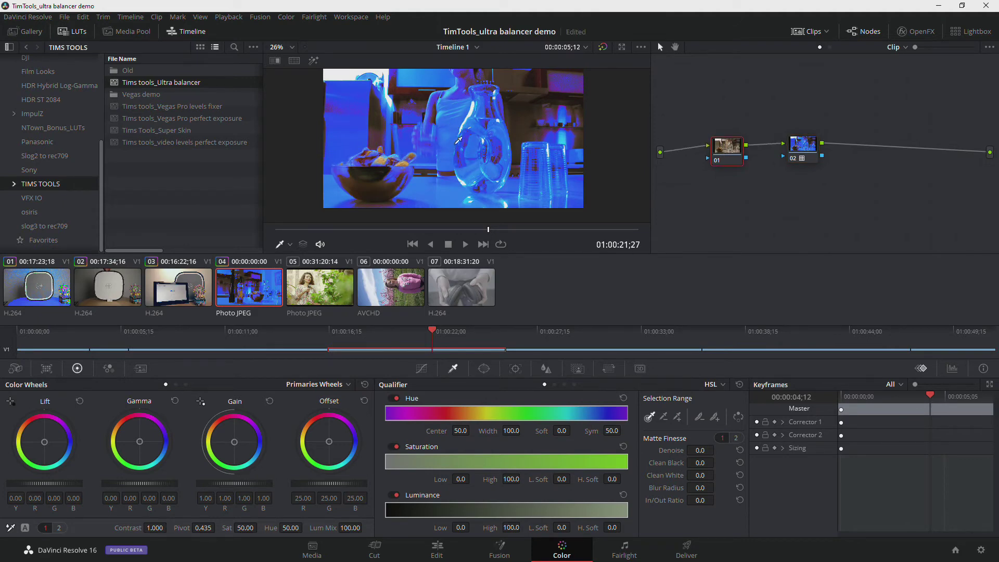
mouse_move(728, 146)
mouse_down()
mouse_move(727, 136)
mouse_move(716, 142)
mouse_up()
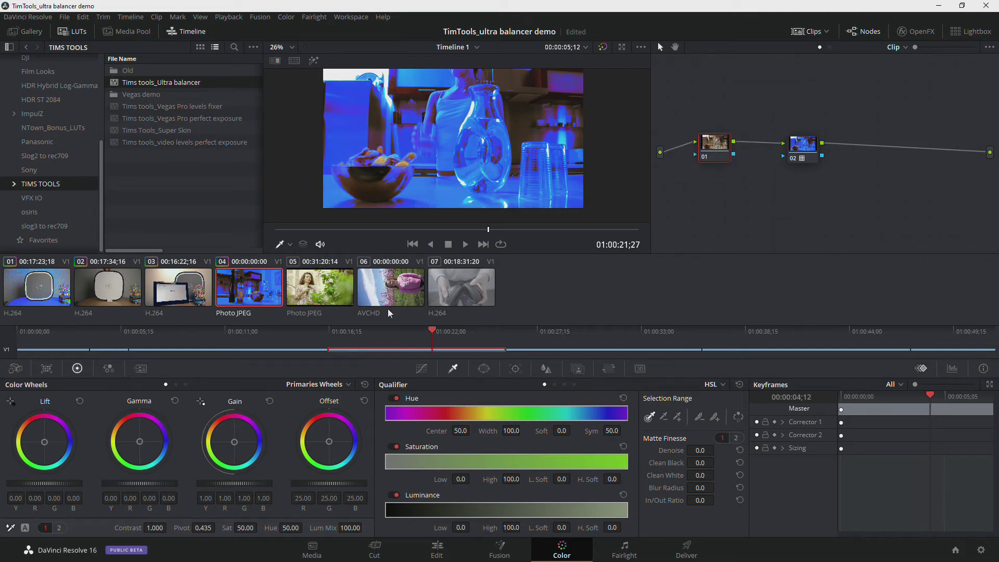
drag(329, 442, 334, 448)
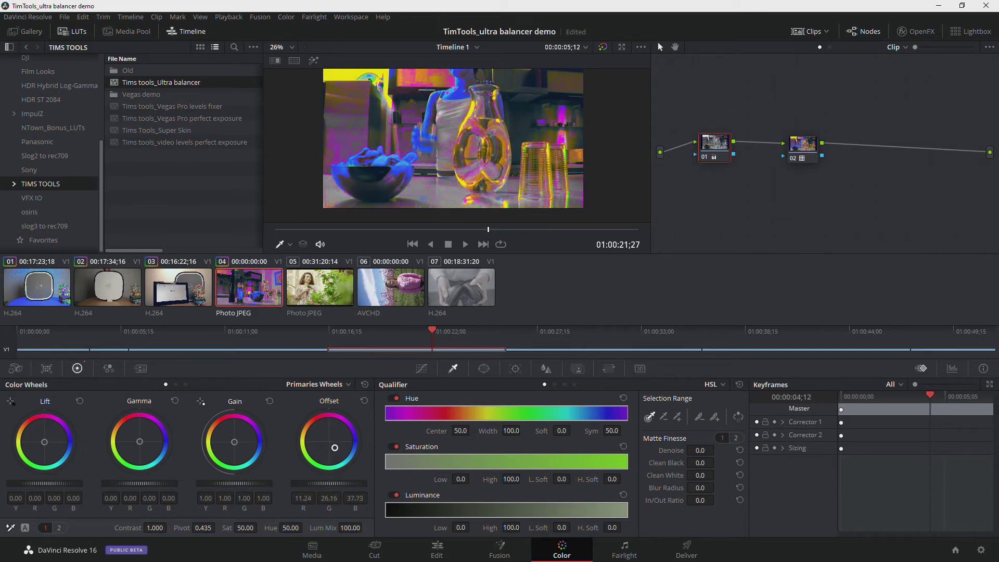
drag(335, 446, 335, 446)
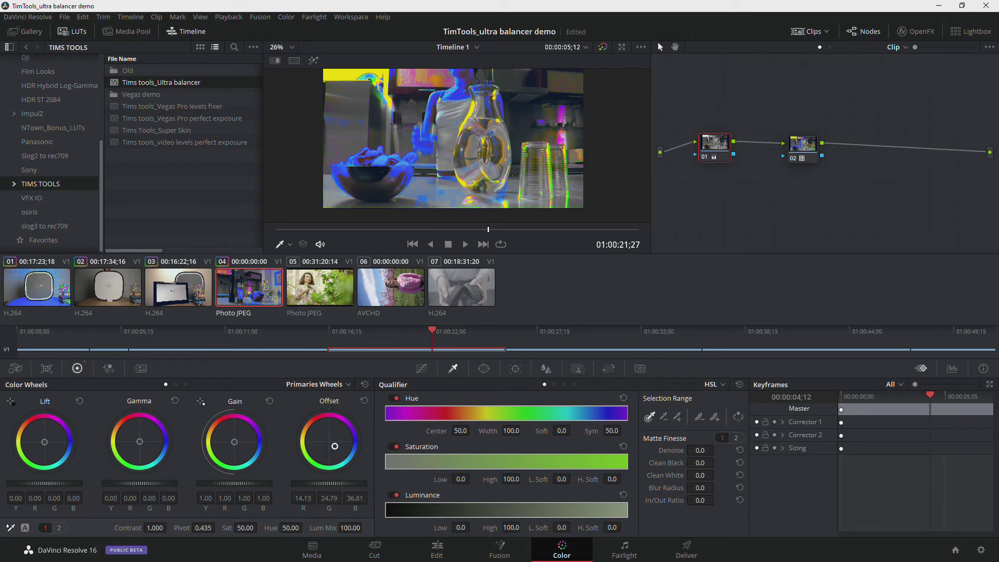
scroll(484, 134, up, 5)
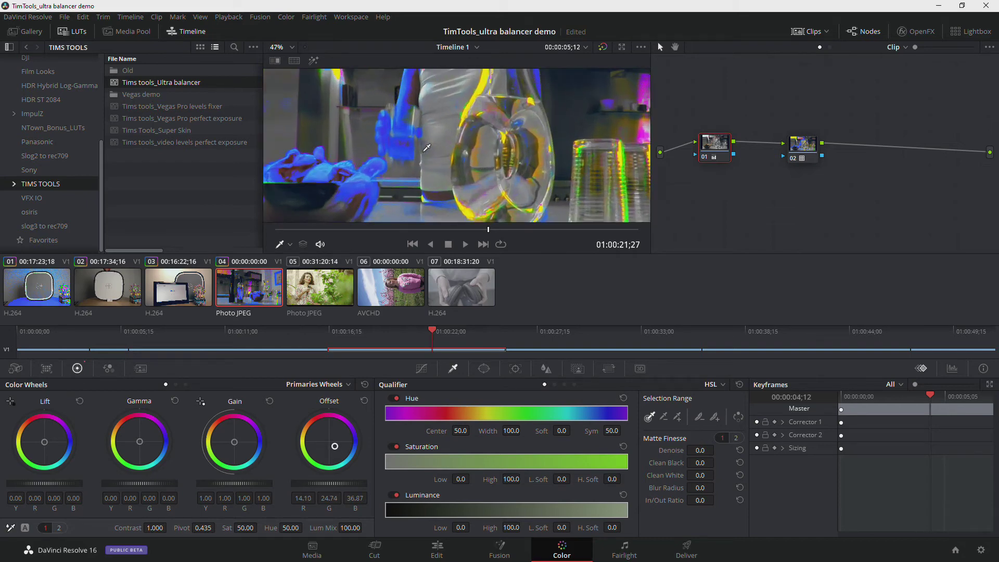
scroll(484, 134, down, 6)
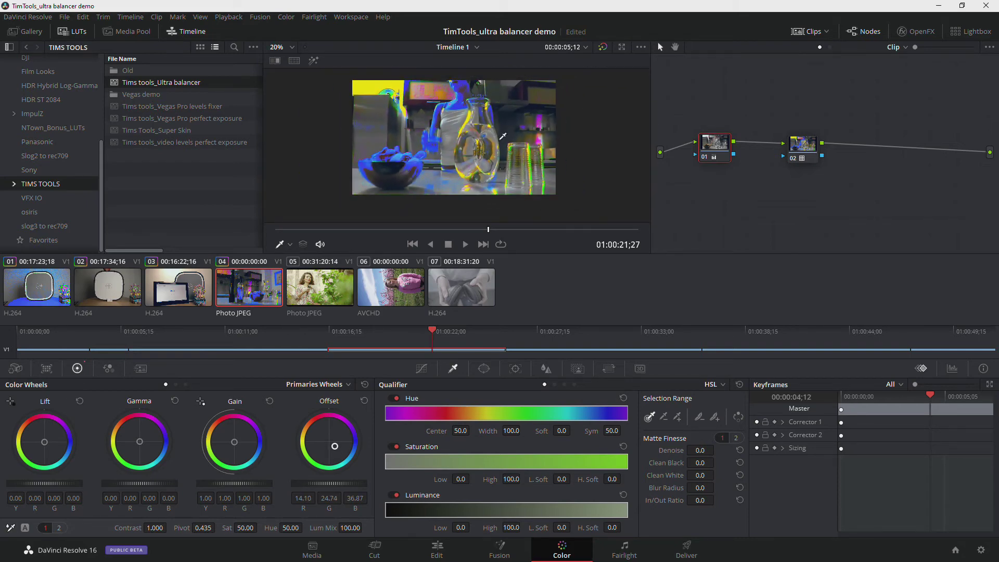
Disable the LUT node 02 and reposition node 01 in the kitchen clip's node graph.
click(796, 146)
drag(717, 145, 728, 156)
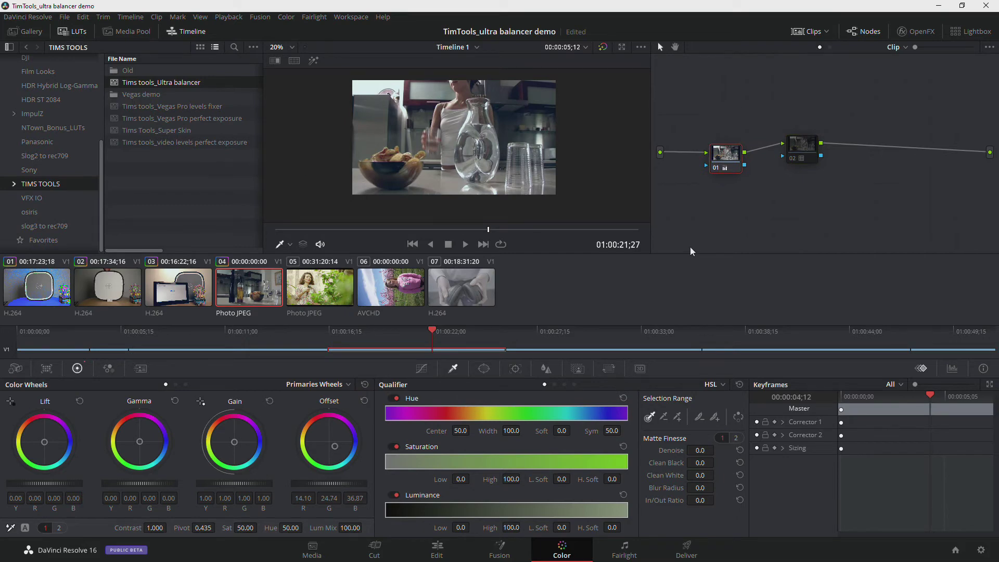
drag(727, 159, 730, 148)
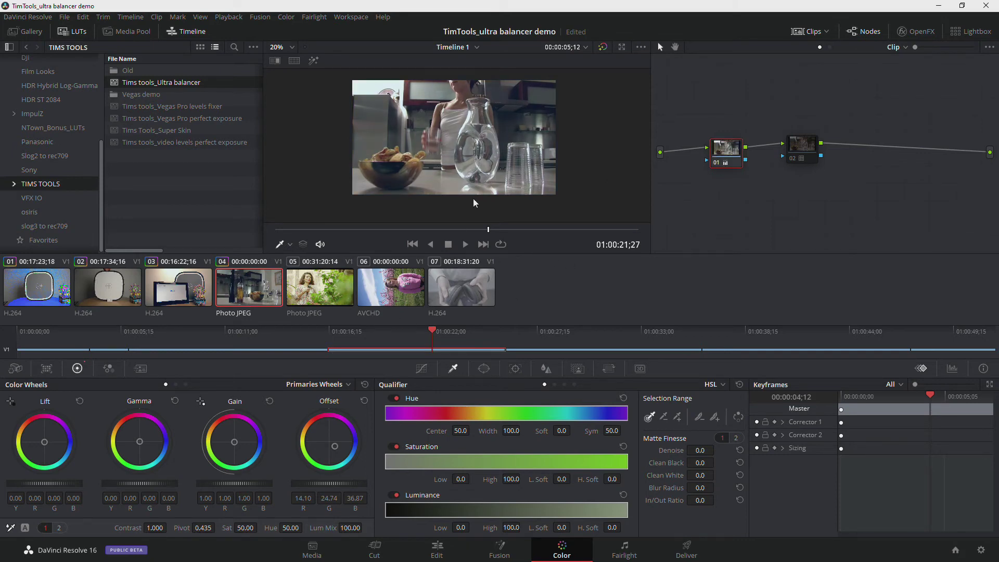
Add serial node 03 after the disabled LUT node 02 and space the nodes apart in the graph.
click(802, 153)
drag(802, 153, 787, 159)
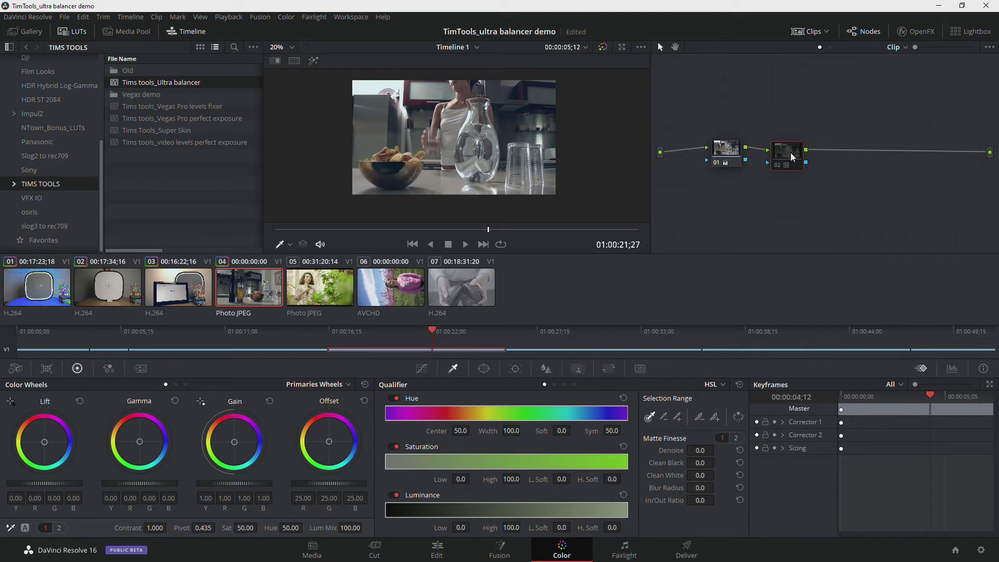
key(alt+s)
drag(839, 153, 860, 140)
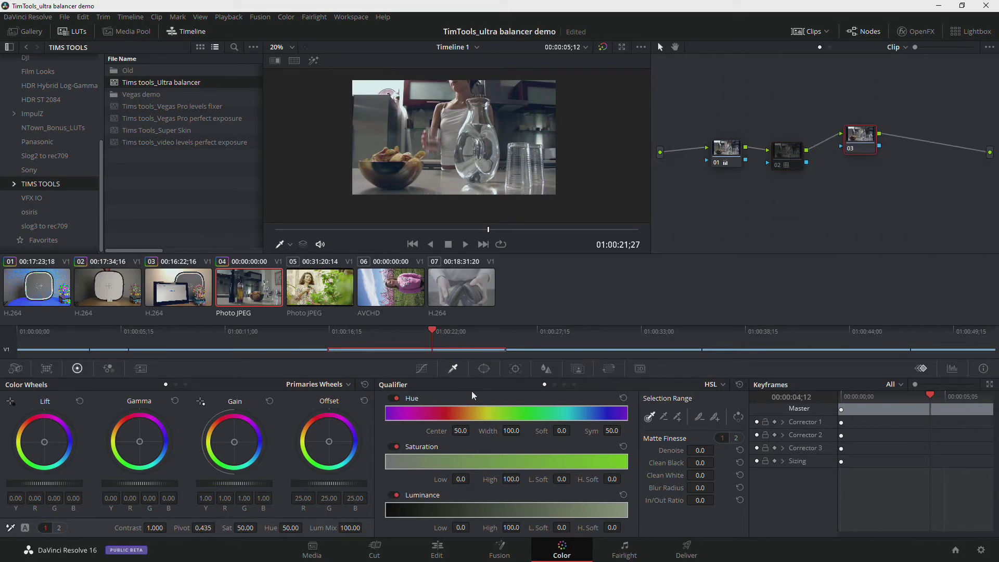
Draw a closed four-point curve window on node 03 around the white top between the hand and the glass jug.
click(484, 369)
click(399, 508)
click(443, 133)
click(445, 156)
click(451, 156)
click(456, 131)
click(444, 134)
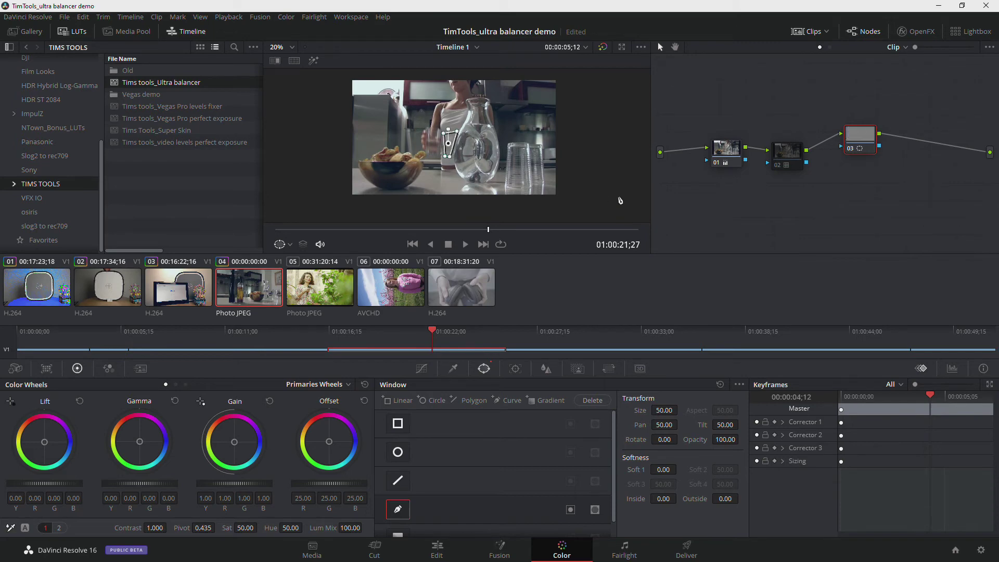
Highlight the windowed patch of the white top and compare its vectorscope trace with node 01 enabled and disabled.
key(shift+h)
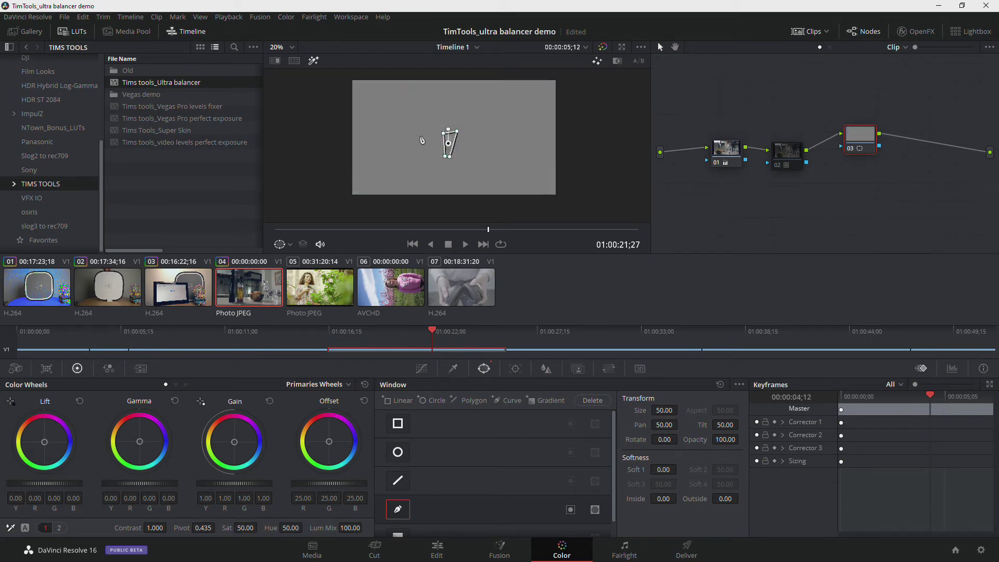
scroll(447, 148, up, 1)
scroll(447, 148, up, 2)
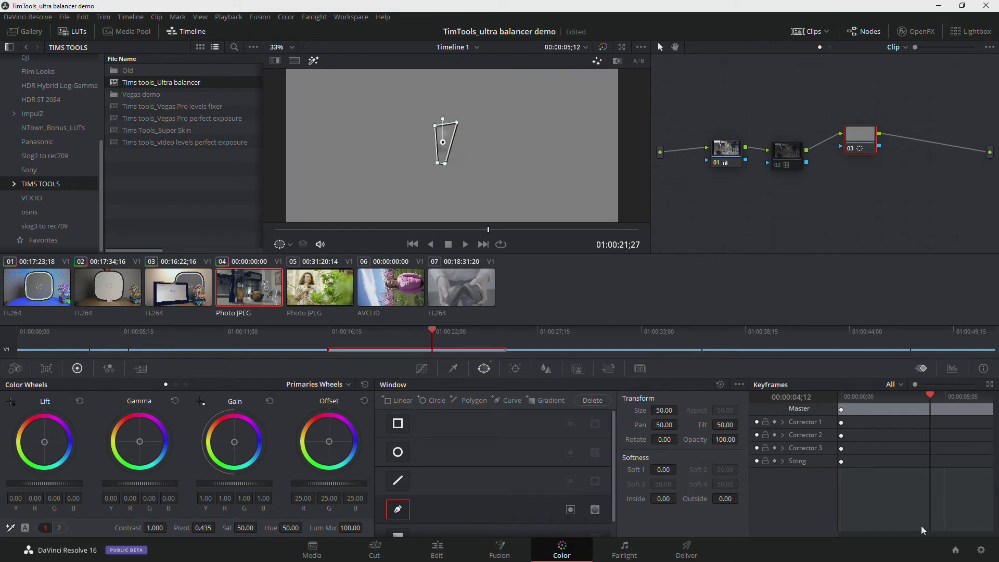
click(946, 368)
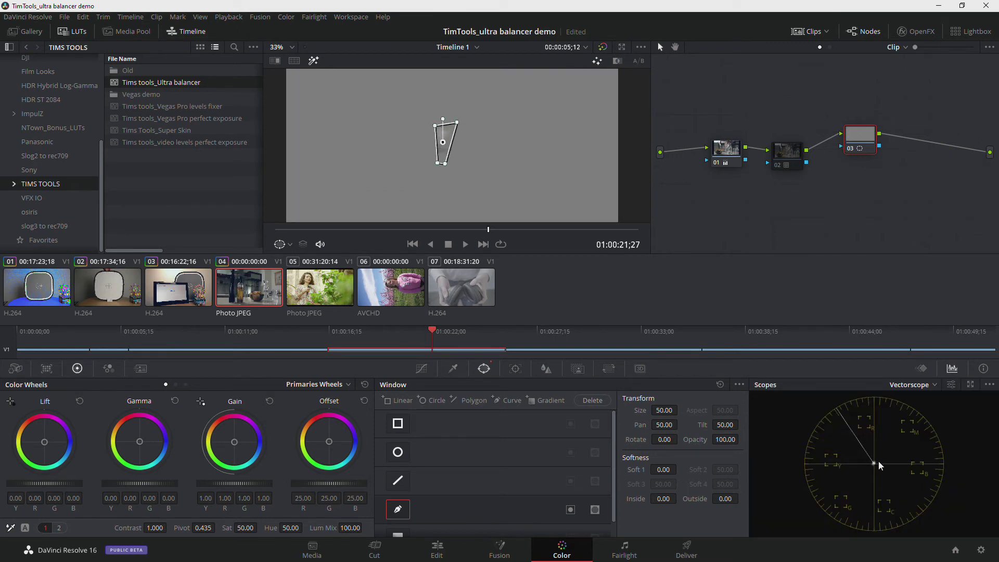
click(727, 160)
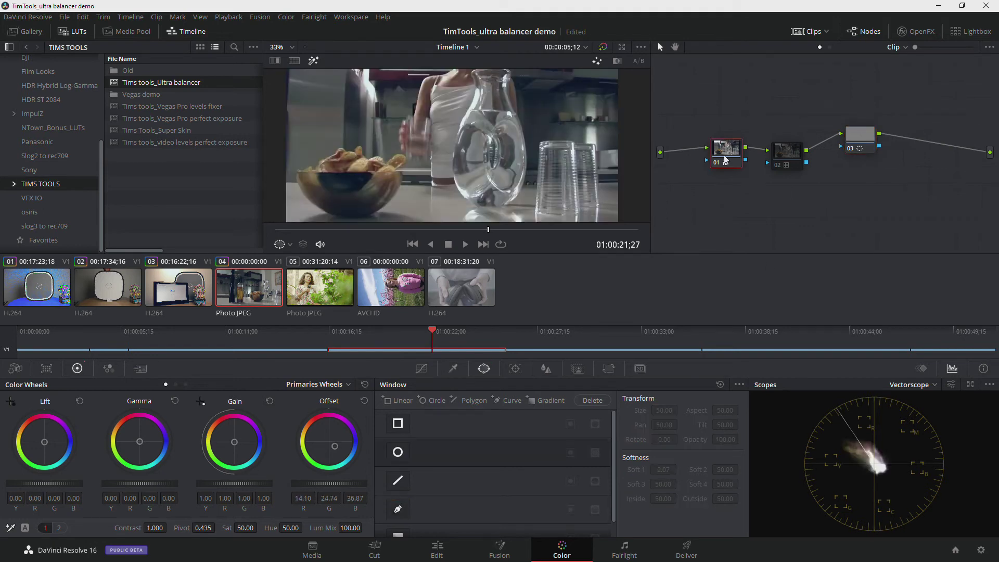
click(864, 138)
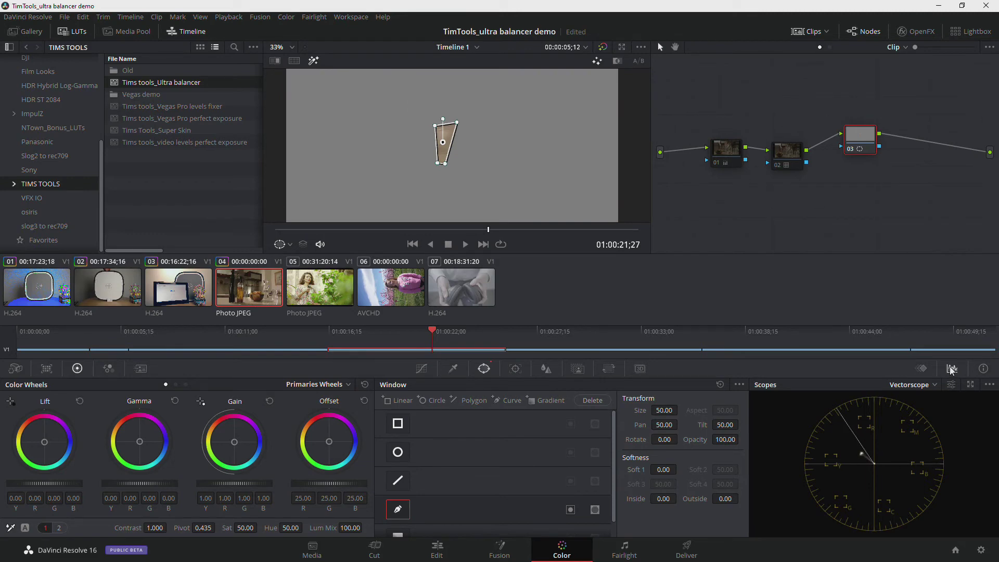
Switch from the scopes back to the keyframes and leave only node 01 enabled in the kitchen clip.
click(923, 370)
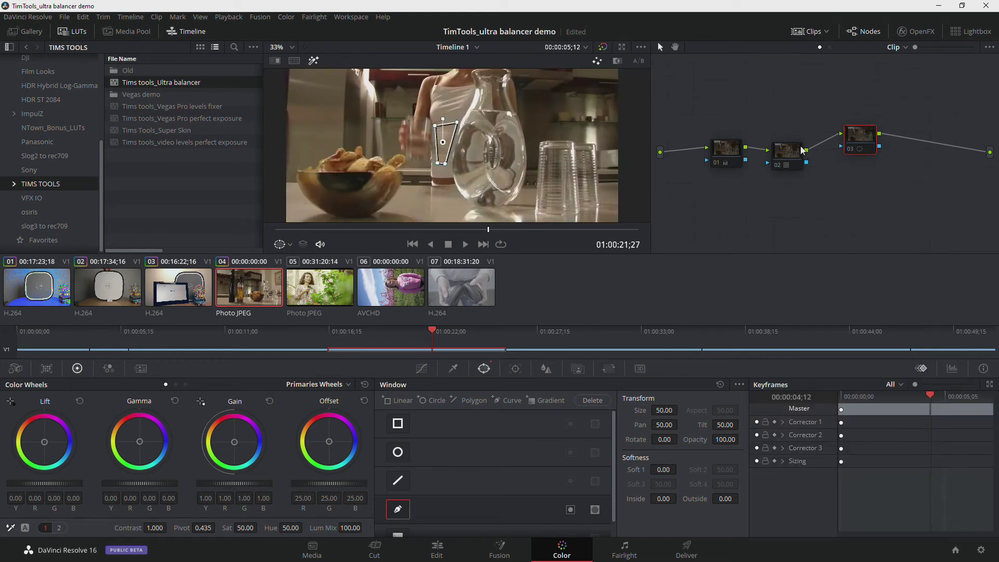
click(724, 146)
scroll(521, 129, down, 3)
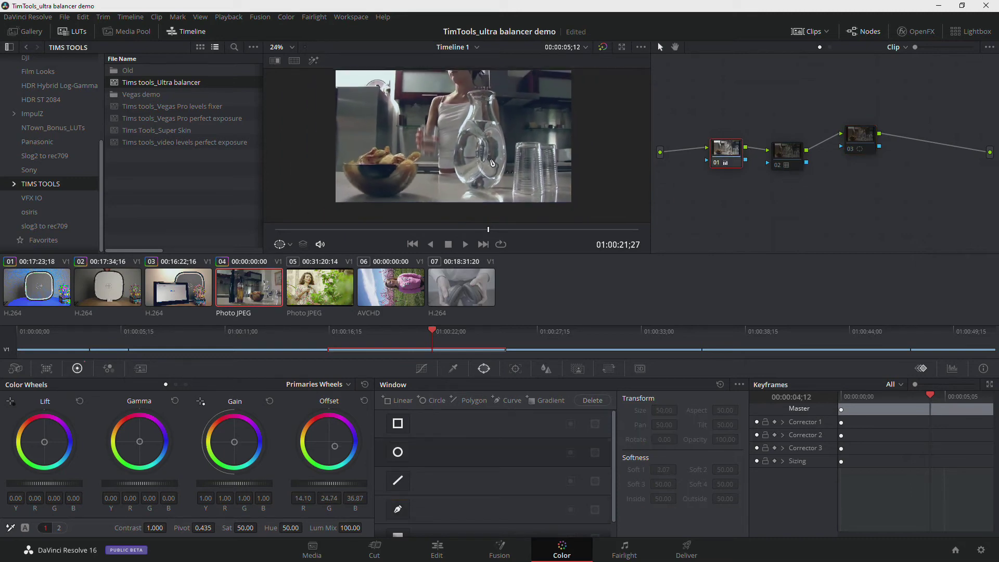
In clip 05, add serial node 02 after node 01 and apply the Tims tools_Ultra balancer LUT to it.
click(328, 288)
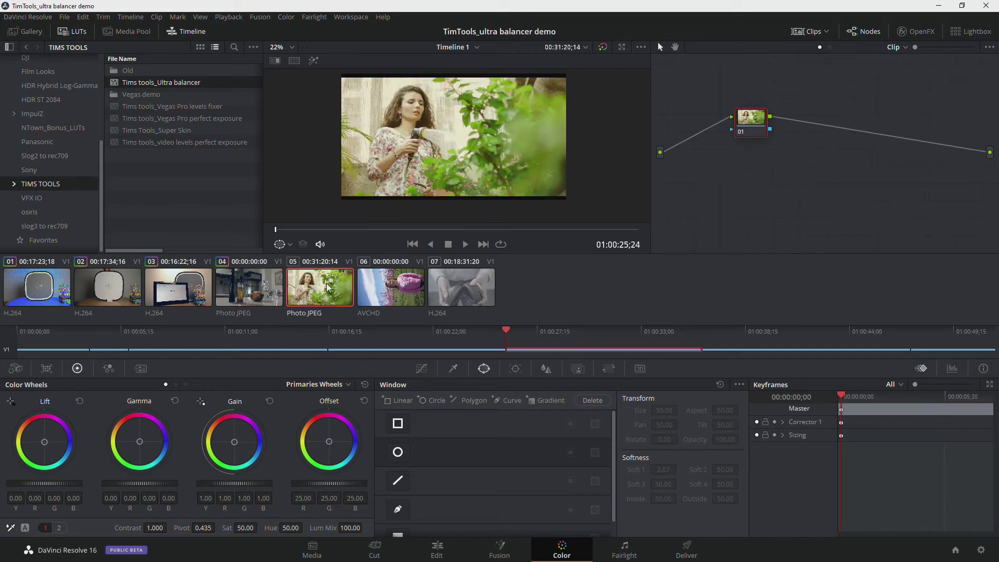
scroll(449, 126, up, 2)
scroll(458, 141, down, 1)
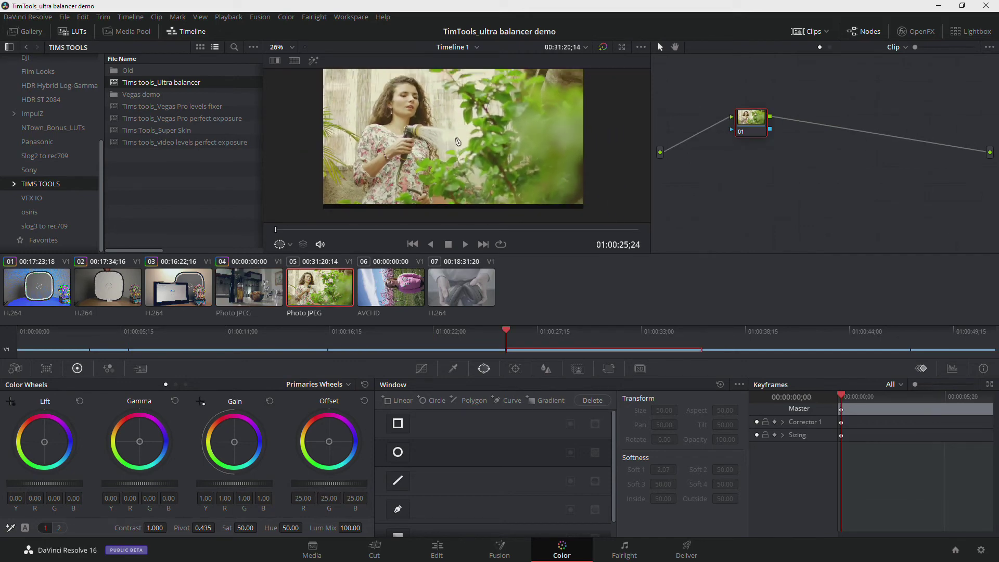
drag(743, 121, 742, 127)
key(alt+s)
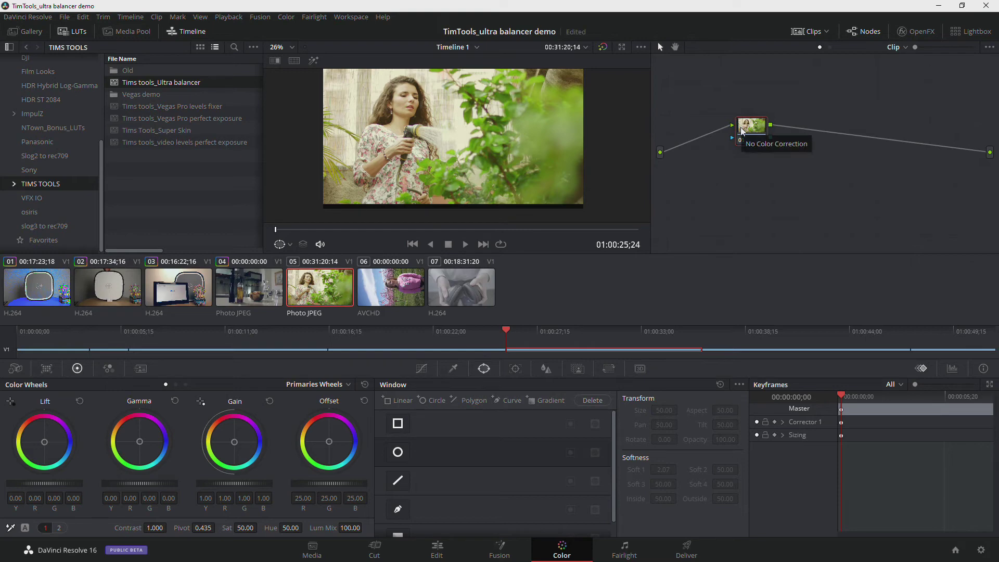
drag(159, 83, 731, 141)
Check clip 05 with LUT node 02 off and back on, and set node 01's offset to about R 20.37, G 24.20, B 39.50.
click(803, 128)
key(ctrl+d)
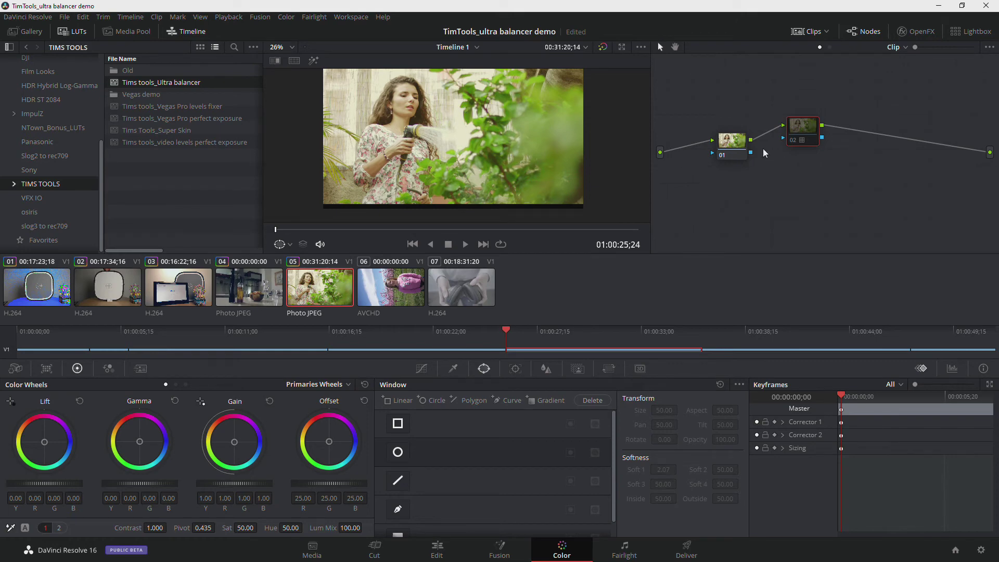
key(ctrl+d)
drag(739, 143, 733, 131)
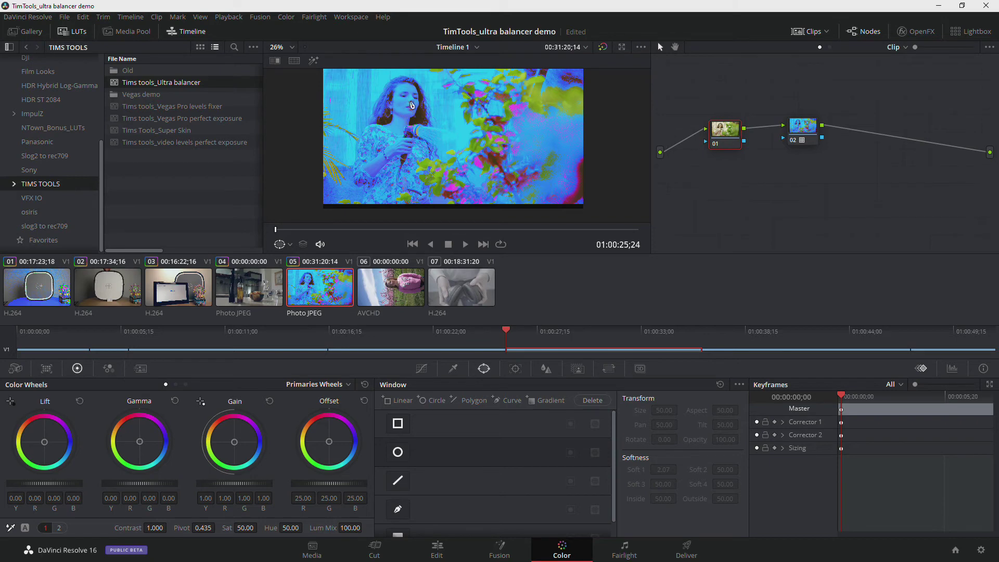
drag(331, 443, 335, 443)
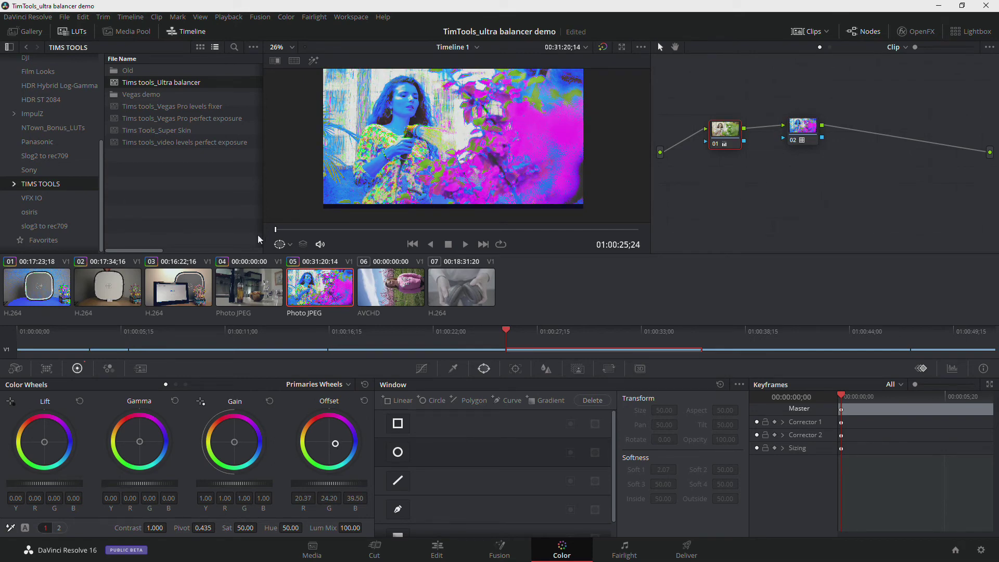
Disable the LUT node 02 in clip 05 and delete it from the node graph.
click(812, 130)
key(ctrl+d)
right_click(809, 126)
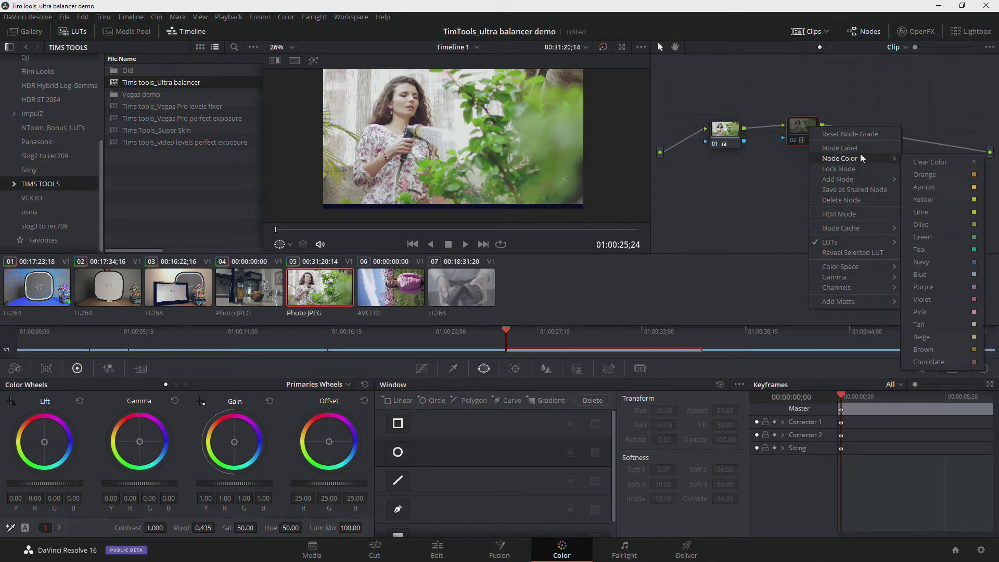
click(853, 199)
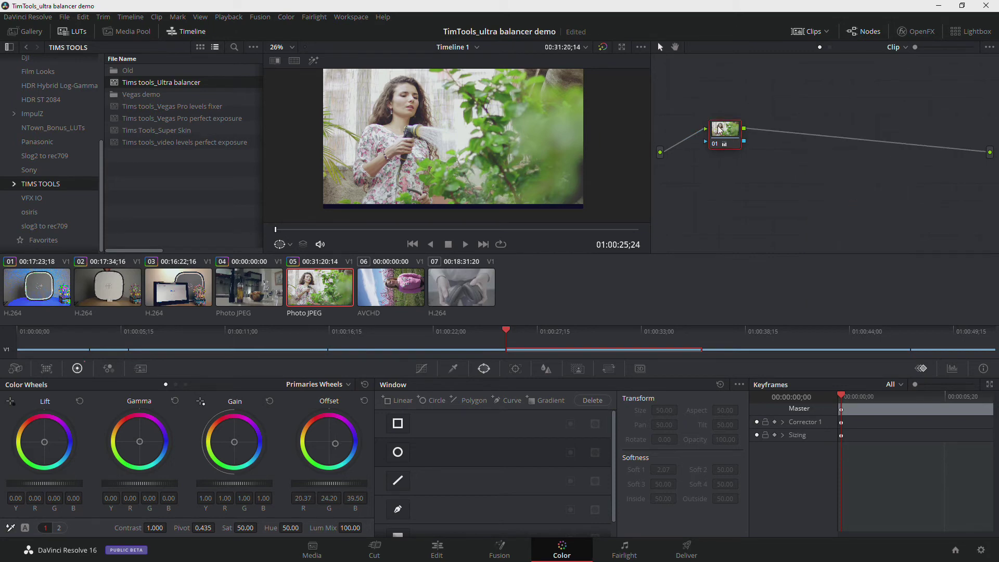
Reposition node 01 in clip 05's node graph and set its saturation to 77.20.
drag(721, 131, 729, 153)
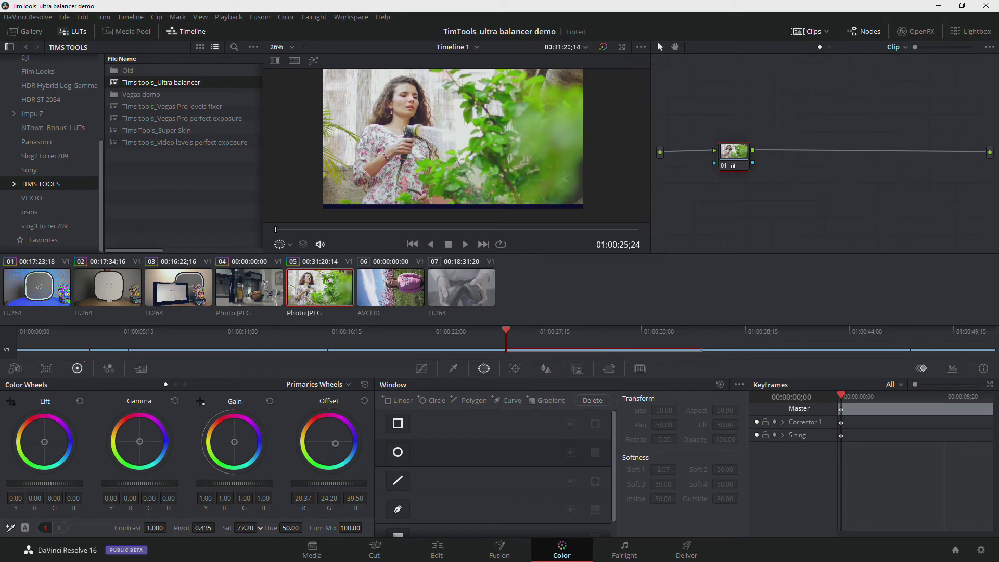
mouse_move(738, 162)
In clip 06 at 01:00:42;14, add serial node 02 after node 01 and apply the Tims tools_Ultra balancer LUT to it.
click(391, 277)
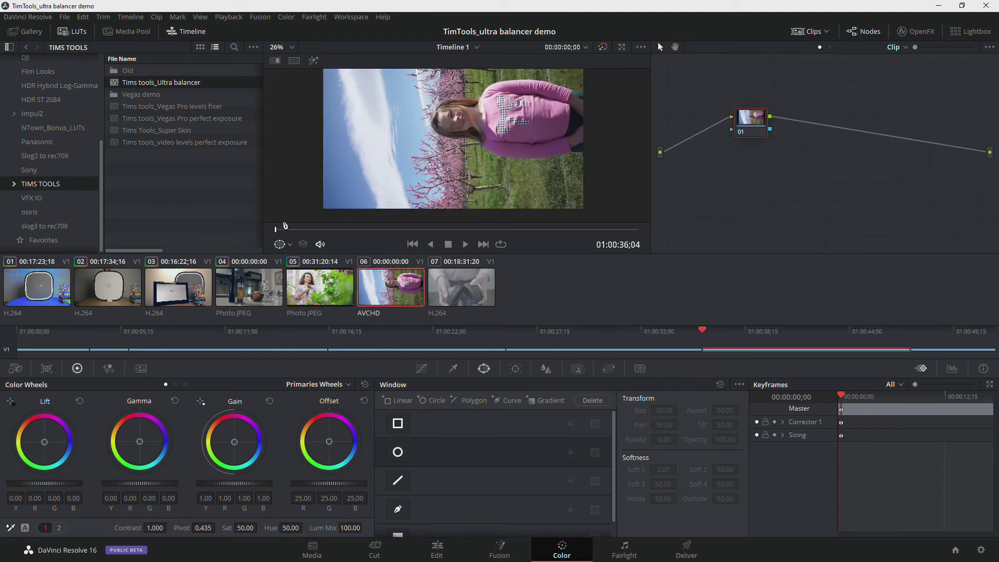
drag(307, 229, 485, 229)
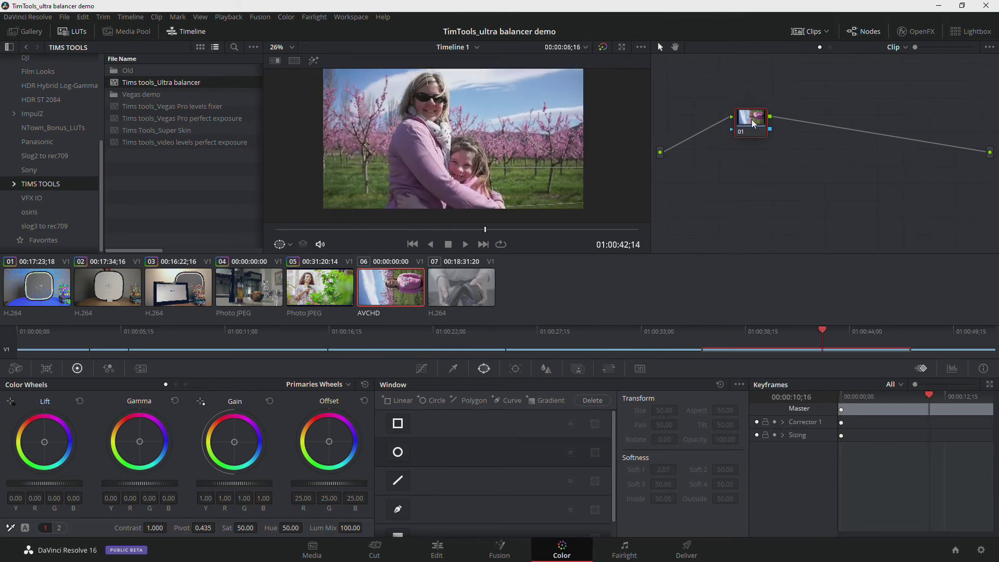
drag(751, 128, 724, 148)
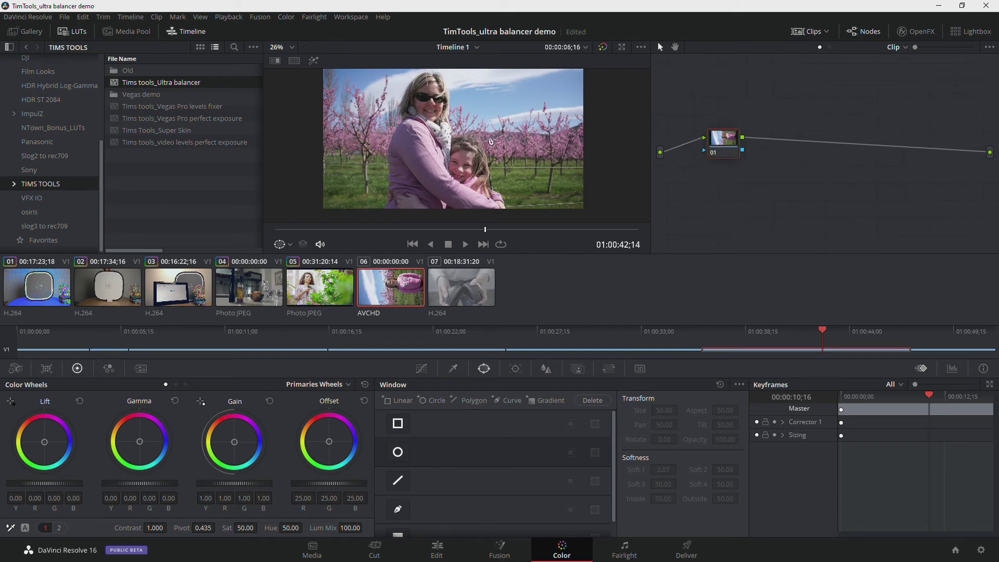
key(alt+s)
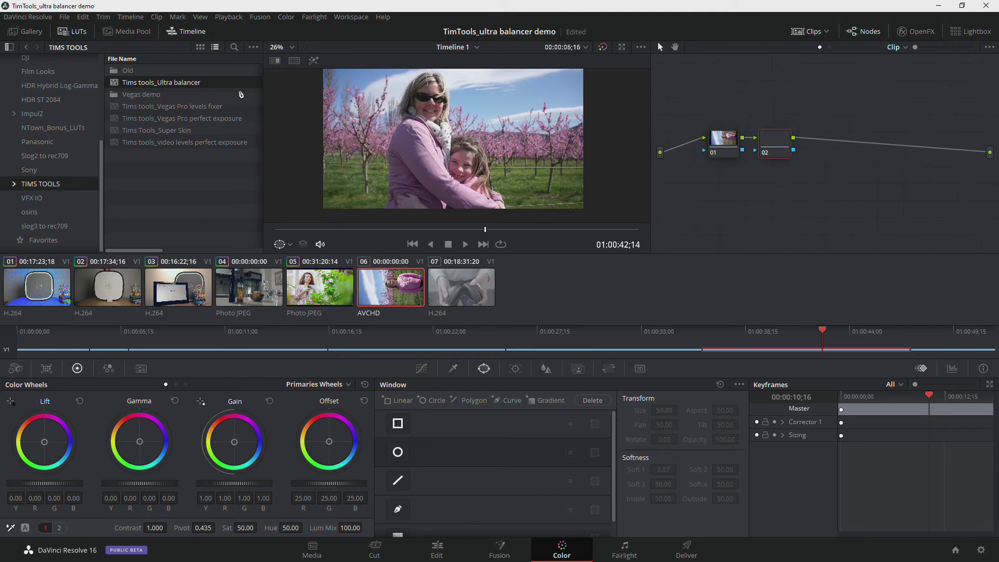
drag(158, 84, 775, 140)
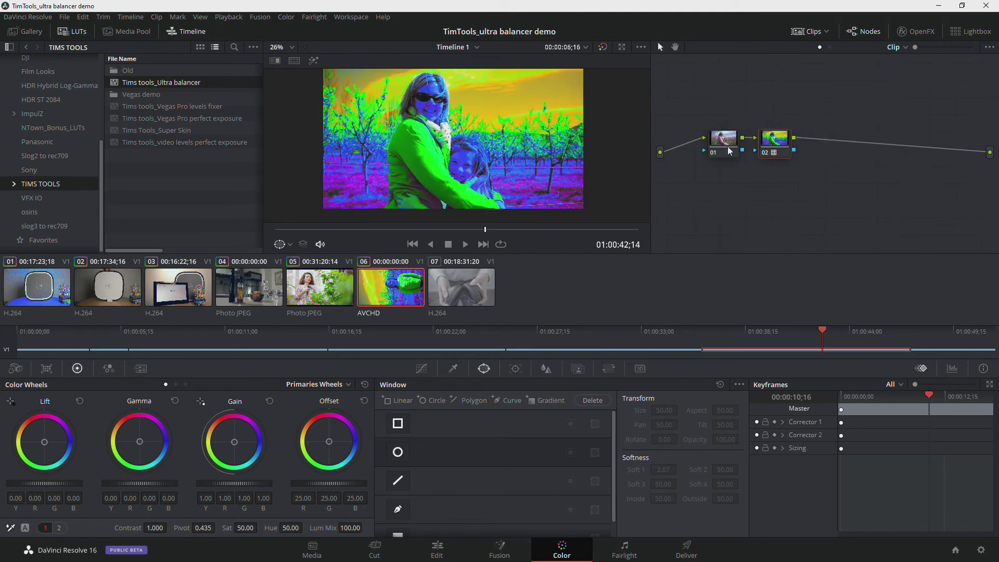
Set the offset of clip 06's node 01 to about R 27.39, G 24.35, B 17.87.
key(ctrl+d)
click(722, 142)
drag(329, 443, 326, 440)
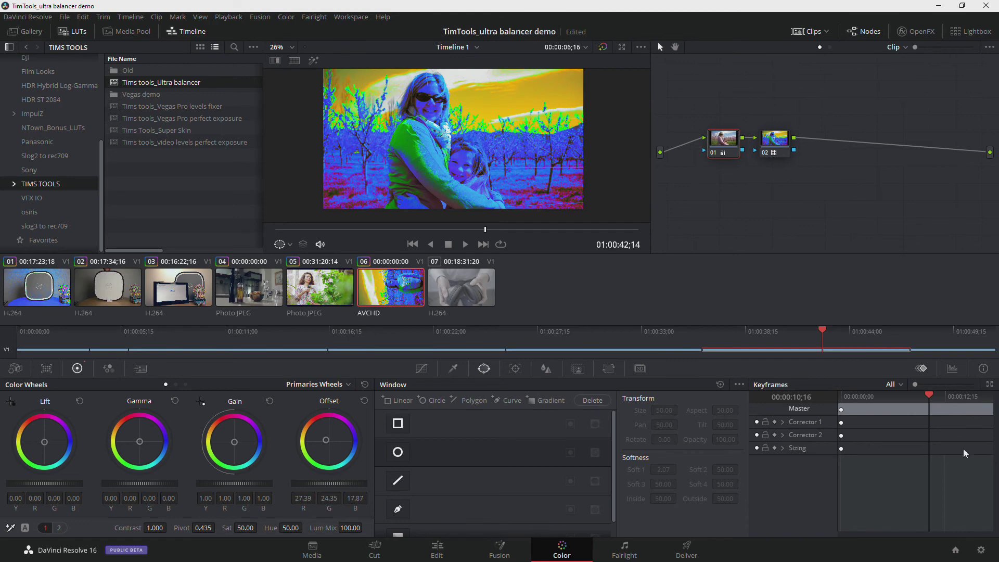
Disable LUT node 02 in clip 06, move node 01 aside and inspect the balanced image up close.
click(774, 146)
key(ctrl+d)
drag(736, 143, 727, 167)
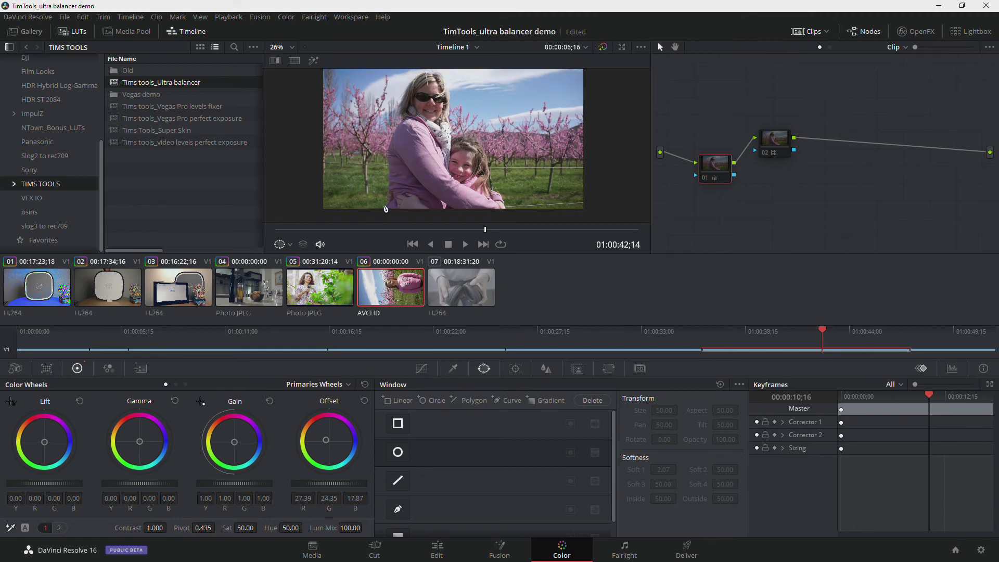
scroll(416, 139, up, 2)
scroll(415, 139, up, 2)
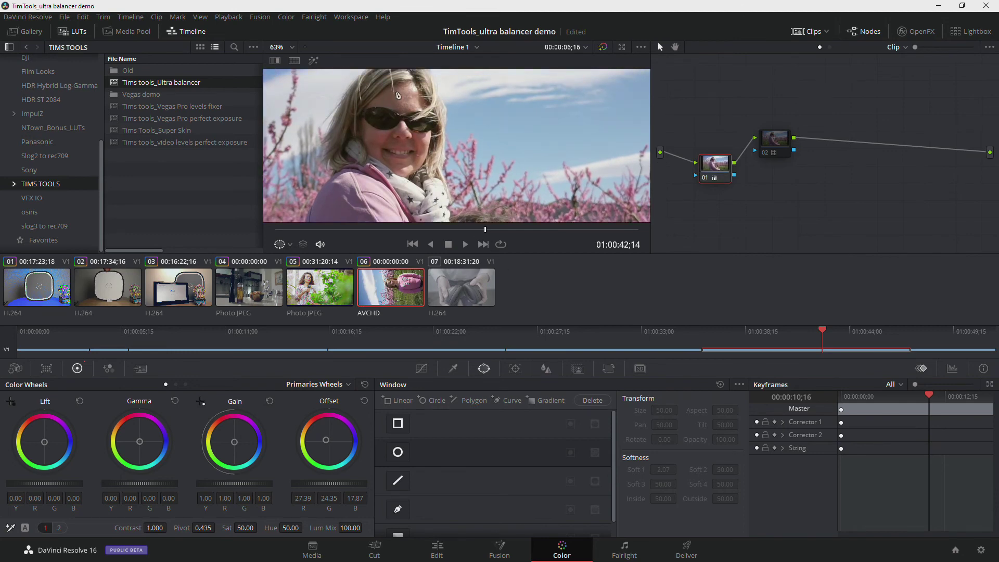
scroll(430, 150, down, 5)
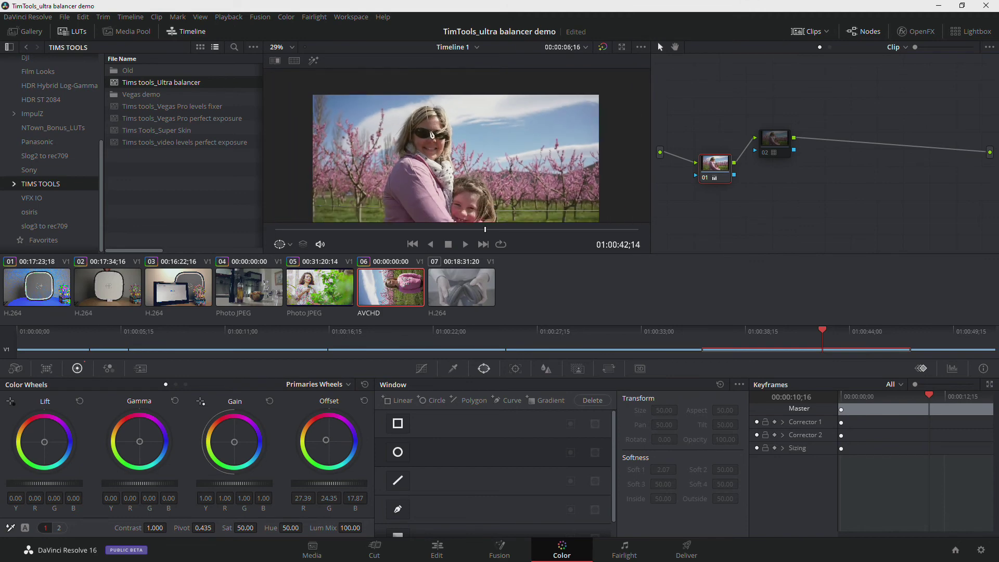
Preview clip 07, add serial nodes 02 and 03 after node 01, and space the three nodes out.
click(457, 275)
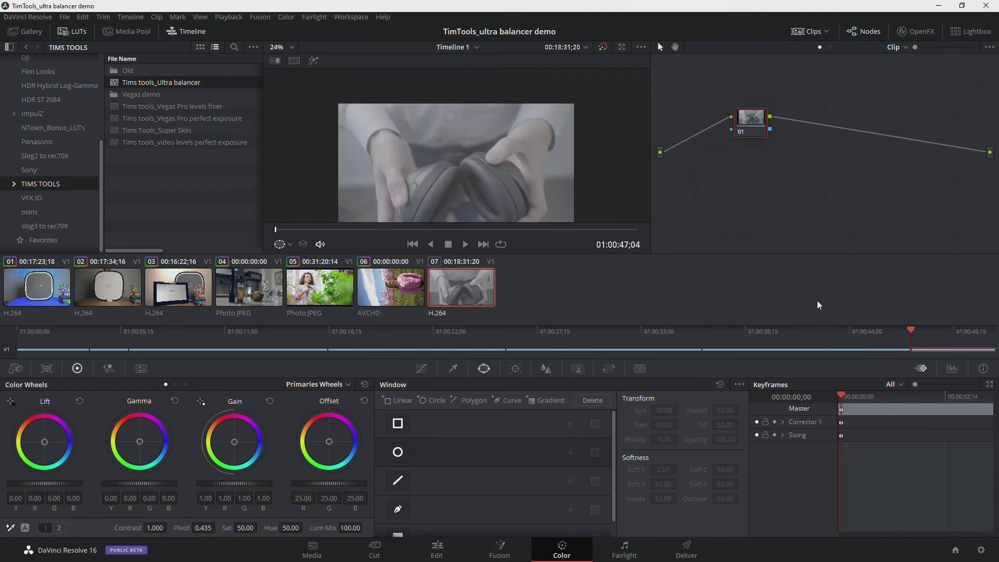
drag(757, 118, 743, 155)
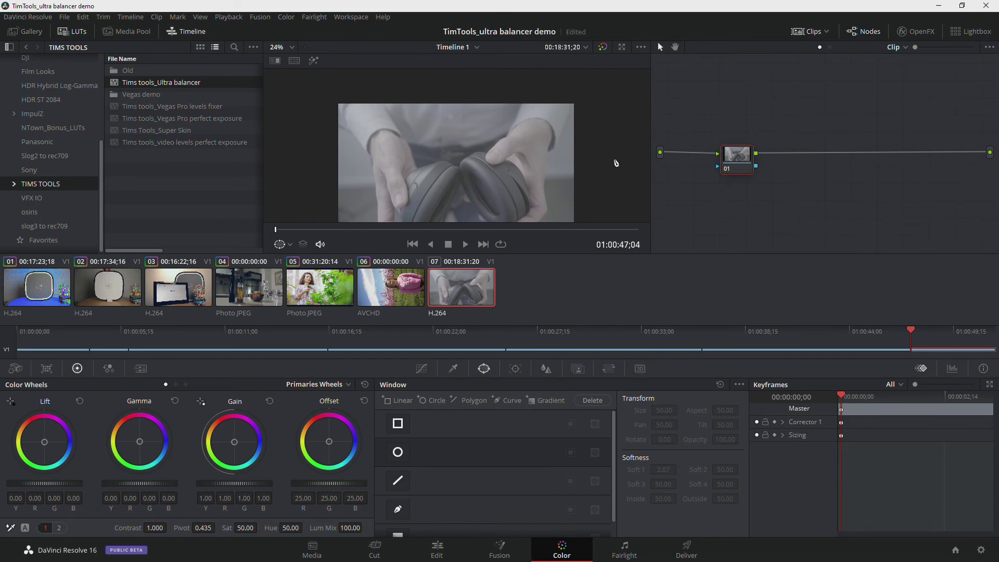
drag(274, 229, 574, 230)
drag(353, 233, 275, 229)
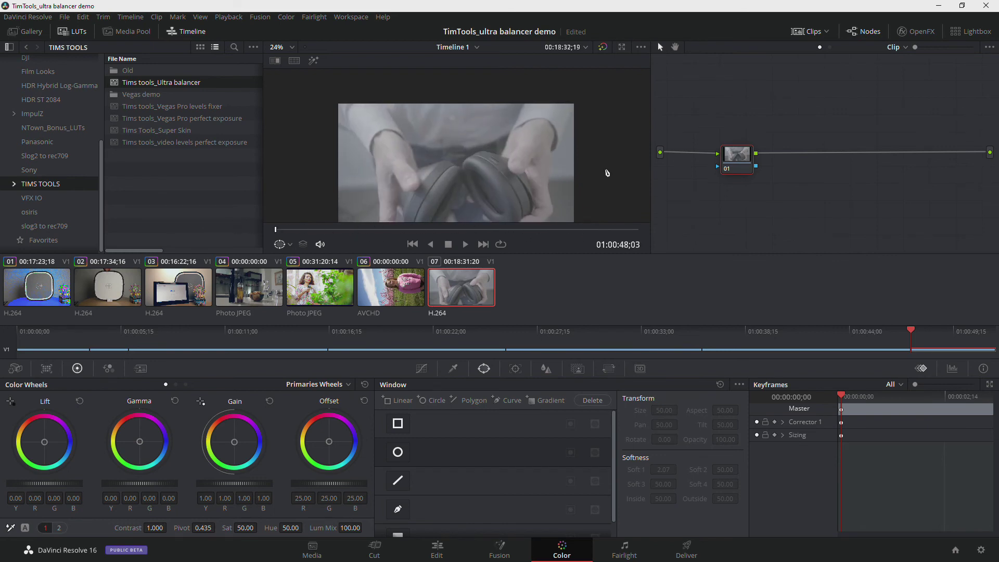
drag(740, 159, 703, 145)
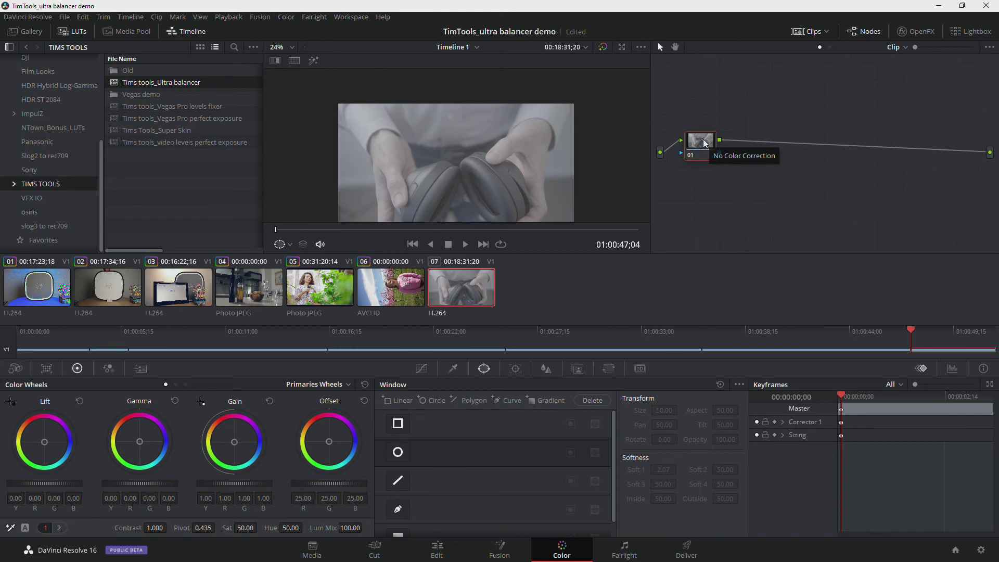
key(alt+s)
key(alt+s)
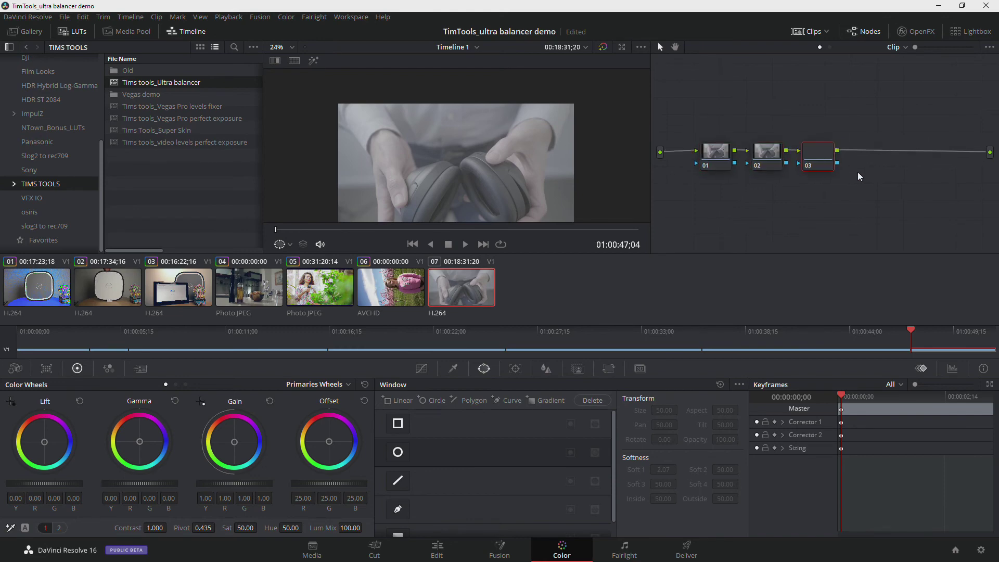
drag(775, 163, 785, 164)
drag(718, 165, 722, 167)
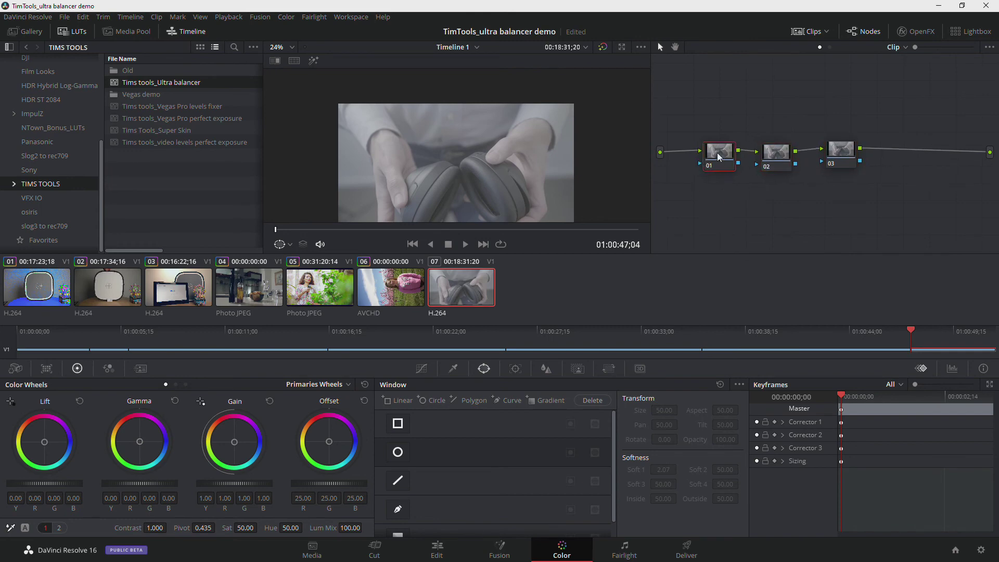
On clip 07's node 01, set lift to -0.12, gamma to -0.03, gain to 1.19 and saturation to 77.20.
drag(49, 484, 40, 472)
scroll(46, 482, down, 2)
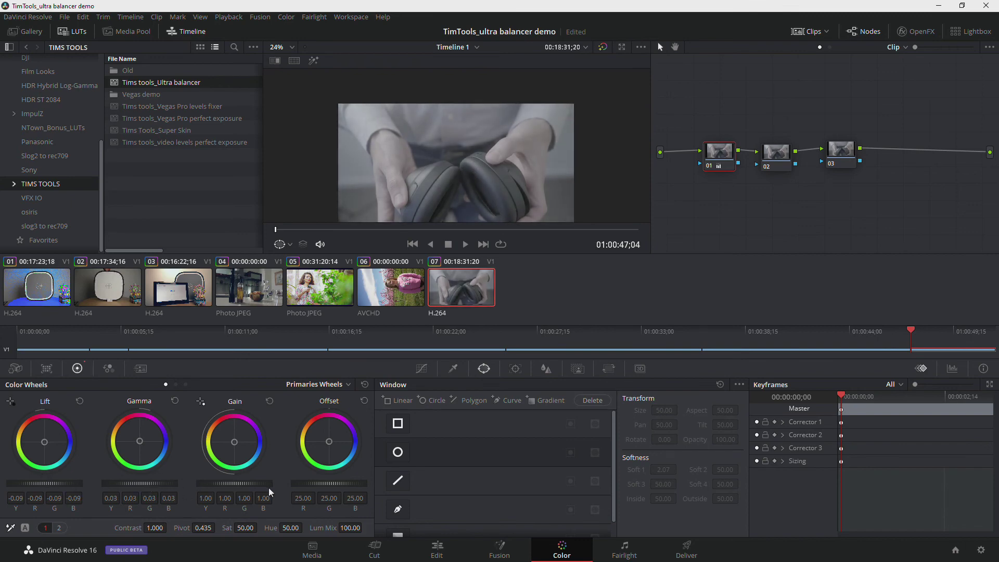
scroll(242, 484, up, 2)
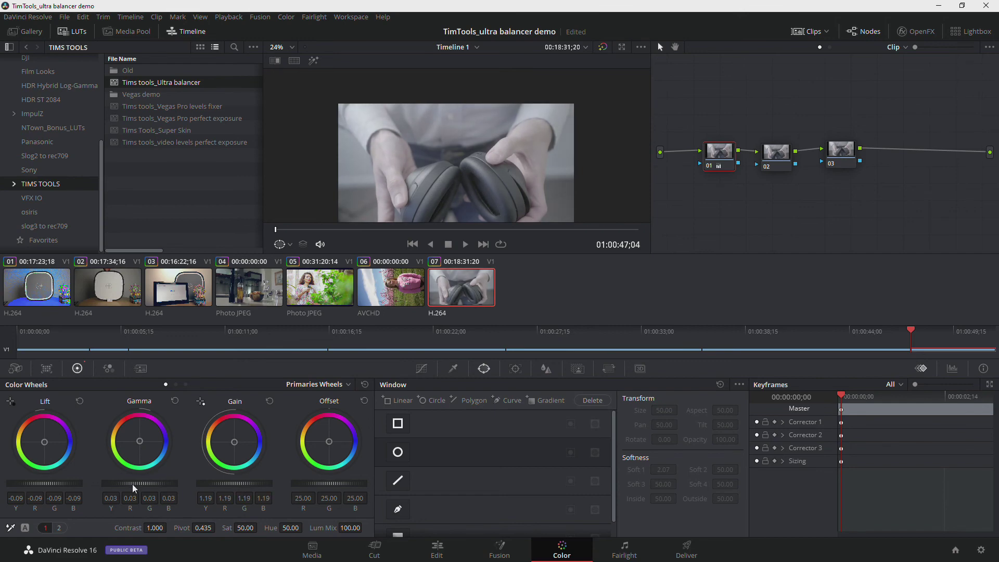
scroll(137, 485, down, 1)
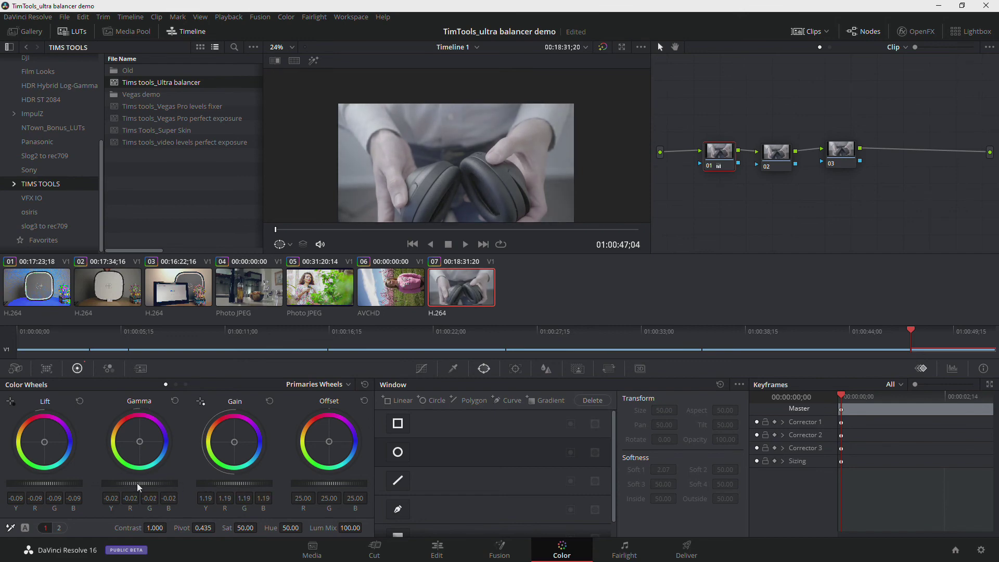
scroll(48, 486, down, 3)
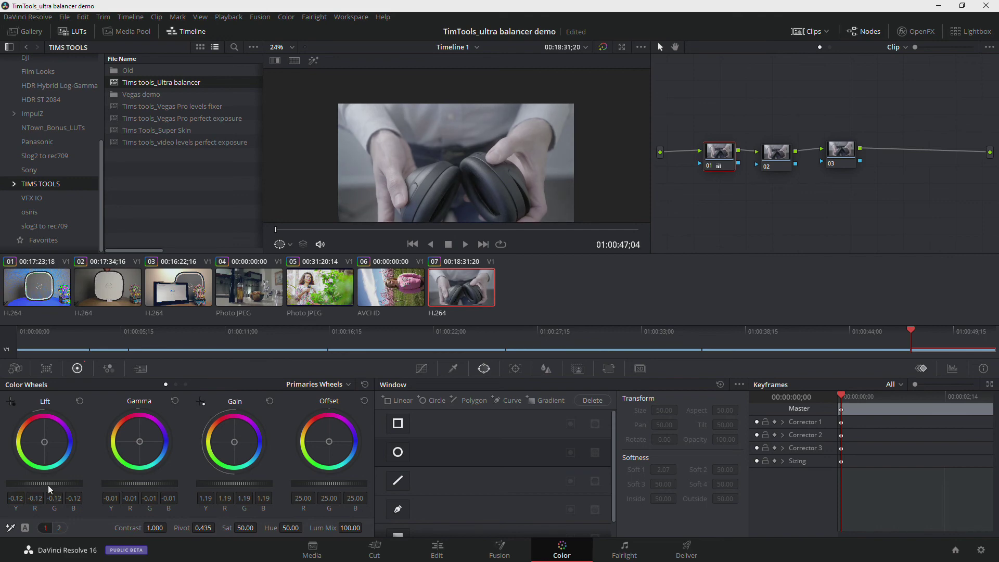
drag(246, 528, 262, 528)
scroll(465, 148, up, 1)
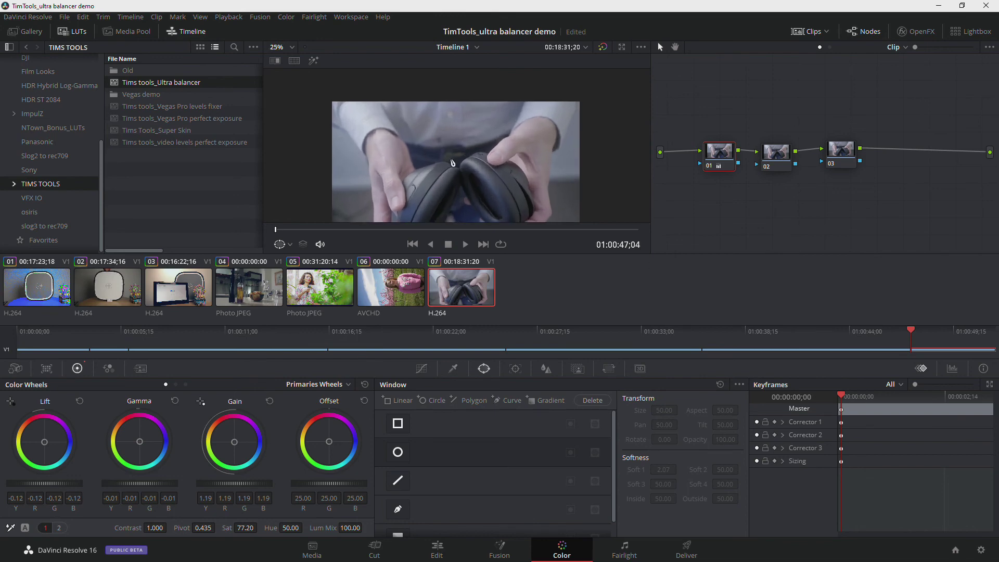
drag(463, 178, 462, 147)
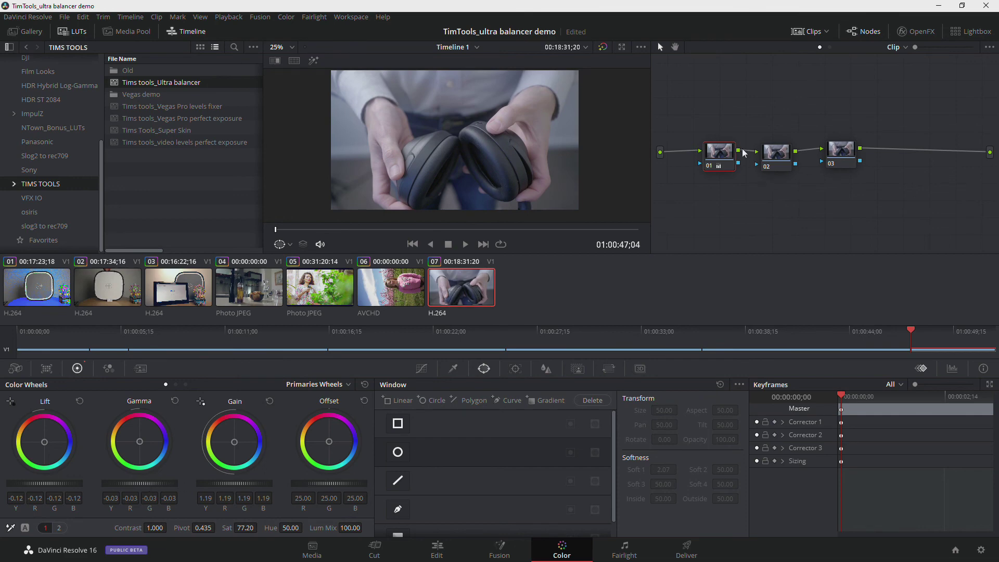
Apply the Tims tools_Ultra balancer LUT to node 03 and set node 02's offset to about R 24.63, G 24.44, B 15.78.
click(830, 152)
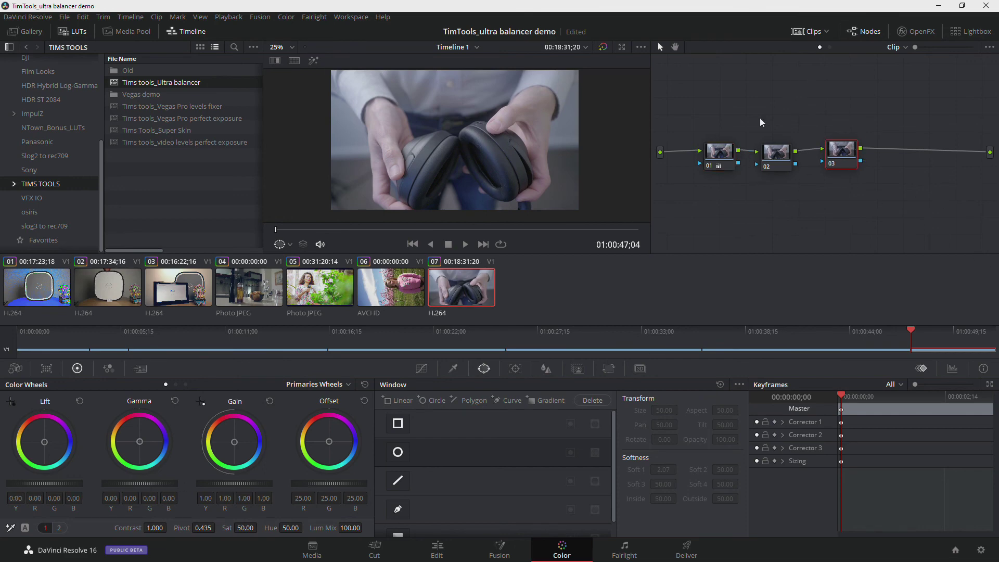
drag(158, 80, 831, 149)
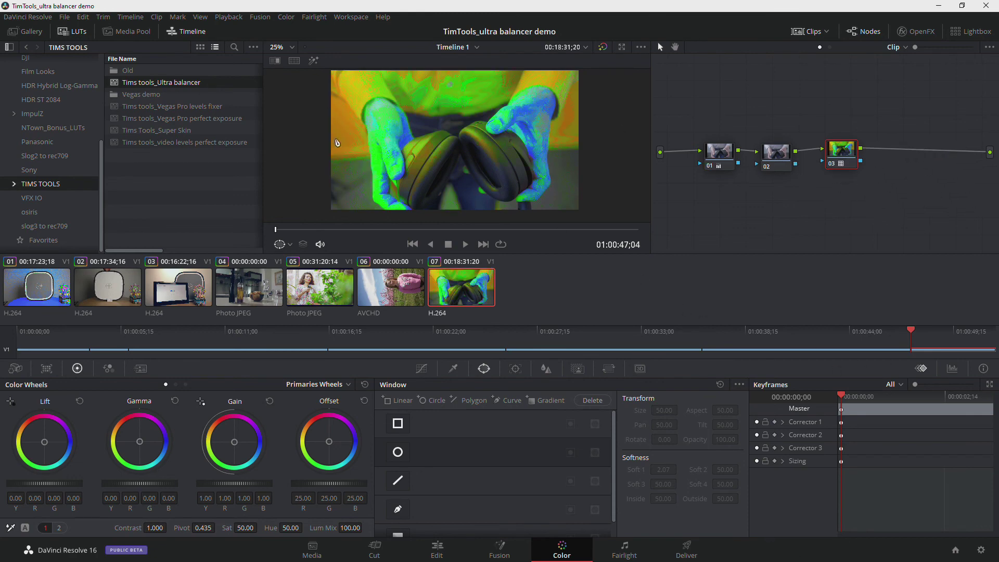
click(776, 157)
drag(330, 446, 325, 441)
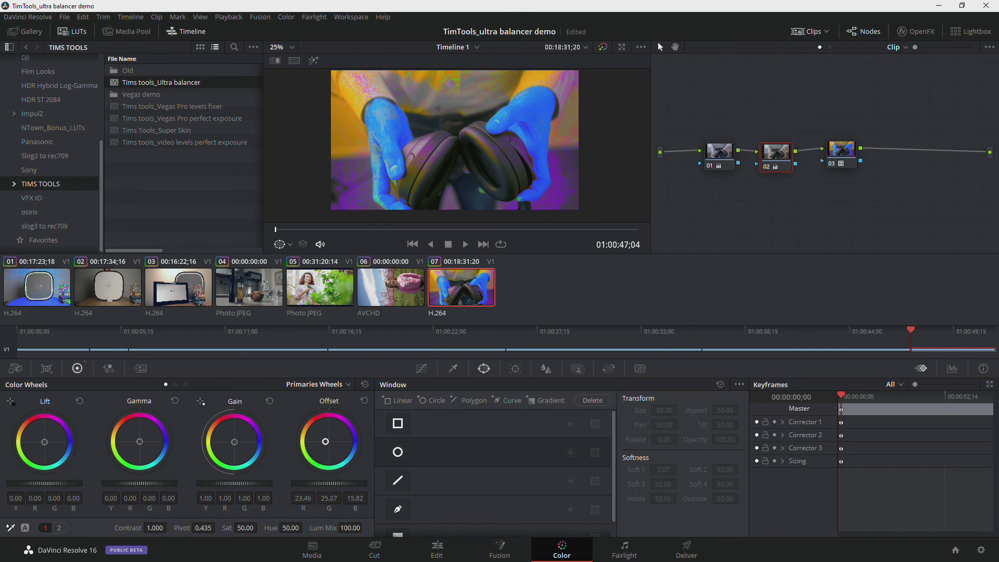
drag(325, 441, 325, 441)
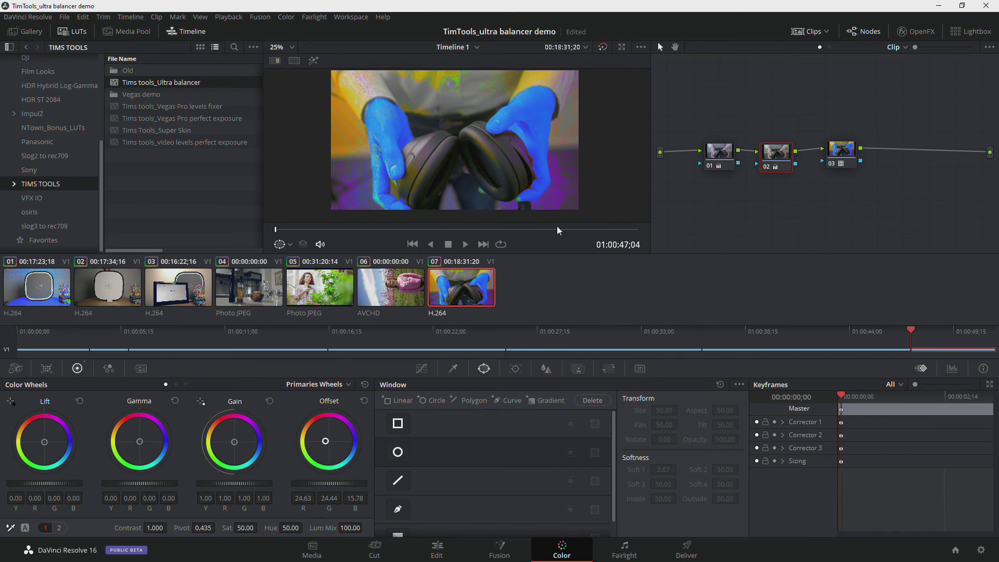
Delete LUT node 03 from clip 07 and compare the image with node 02's offset off and on.
click(849, 152)
right_click(849, 152)
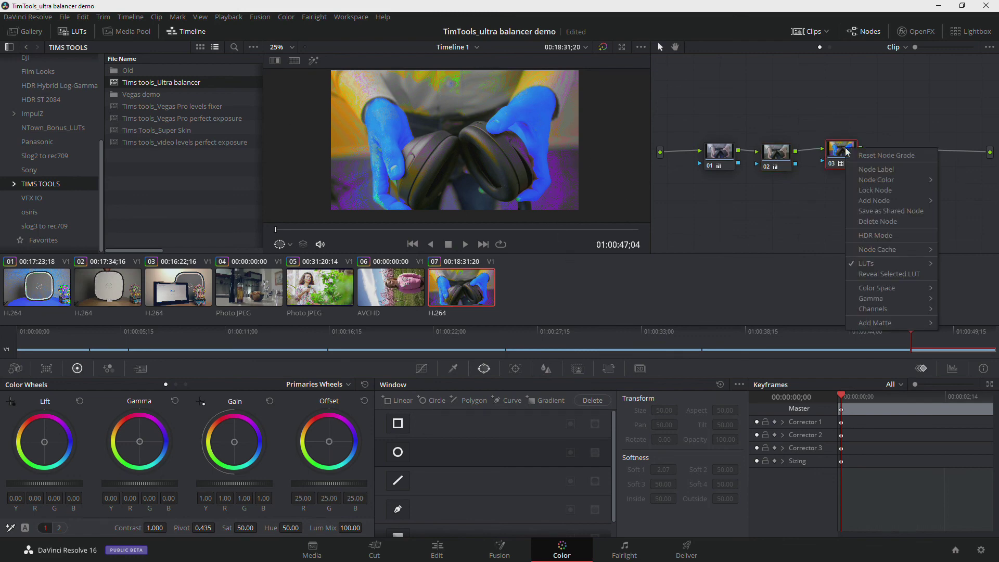
click(870, 223)
drag(773, 154, 782, 151)
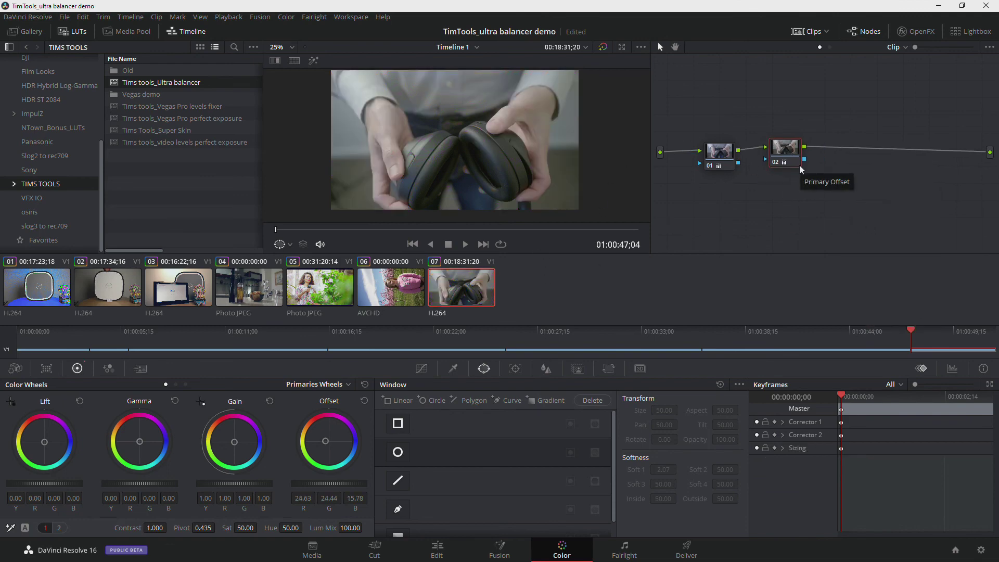
key(ctrl+d)
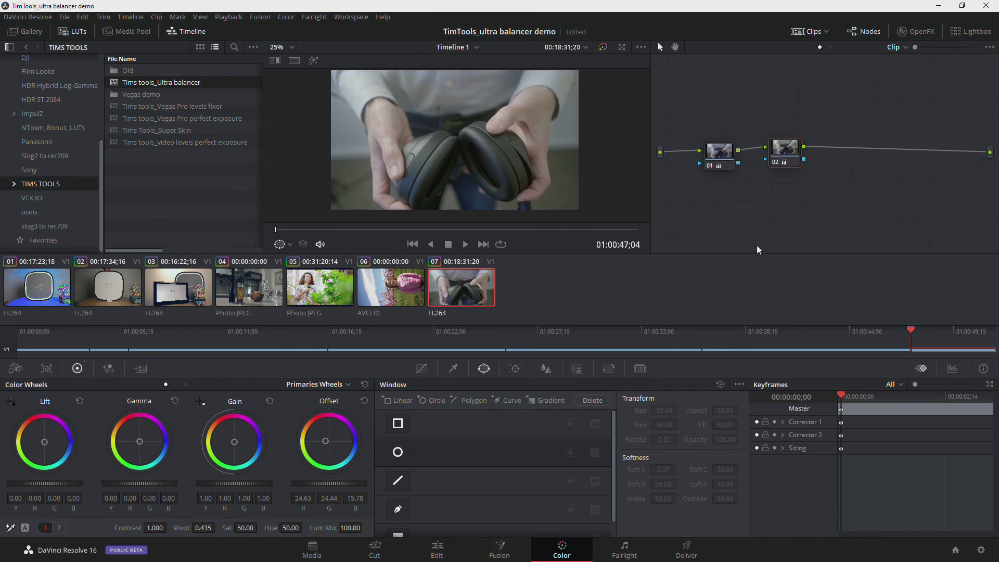
Add serial node 03 after node 02 and draw a closed four-point curve window over the grey shirt above the headphones.
drag(782, 156, 784, 158)
key(alt+s)
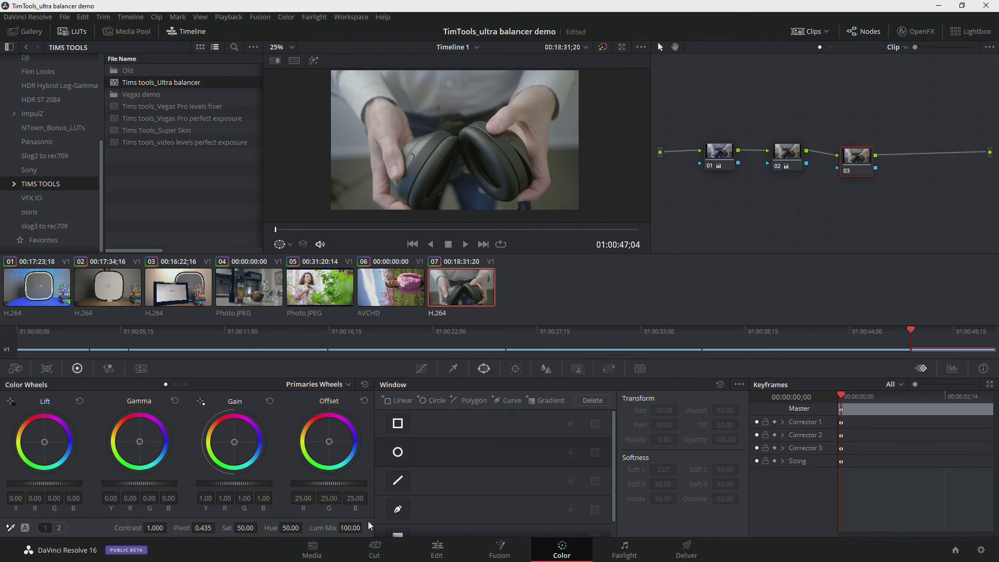
click(397, 512)
click(405, 75)
click(407, 105)
click(488, 100)
click(500, 77)
click(404, 74)
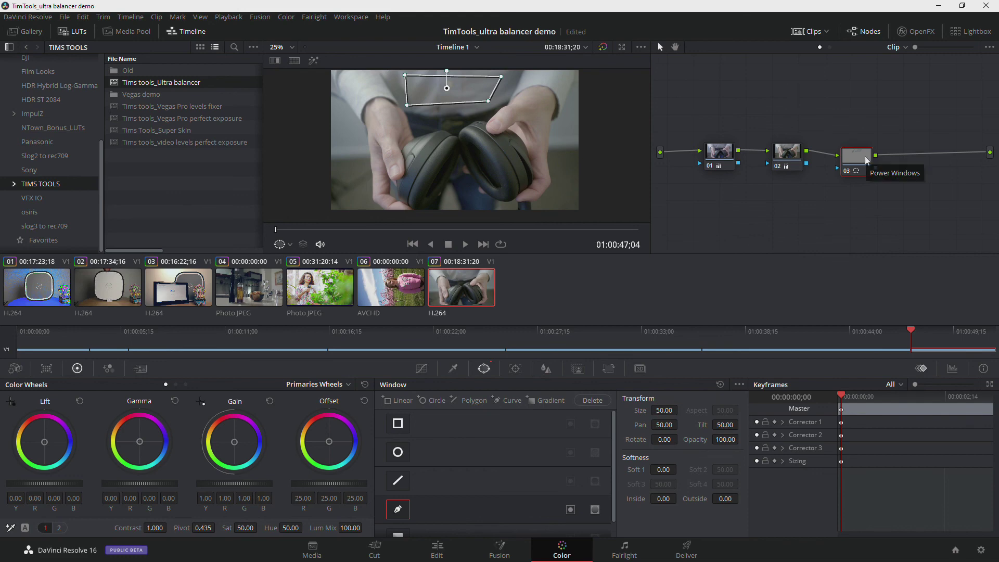
Highlight the shirt window and examine its vectorscope trace with node 02 on and off, restoring node 02 and the keyframes display.
key(shift+h)
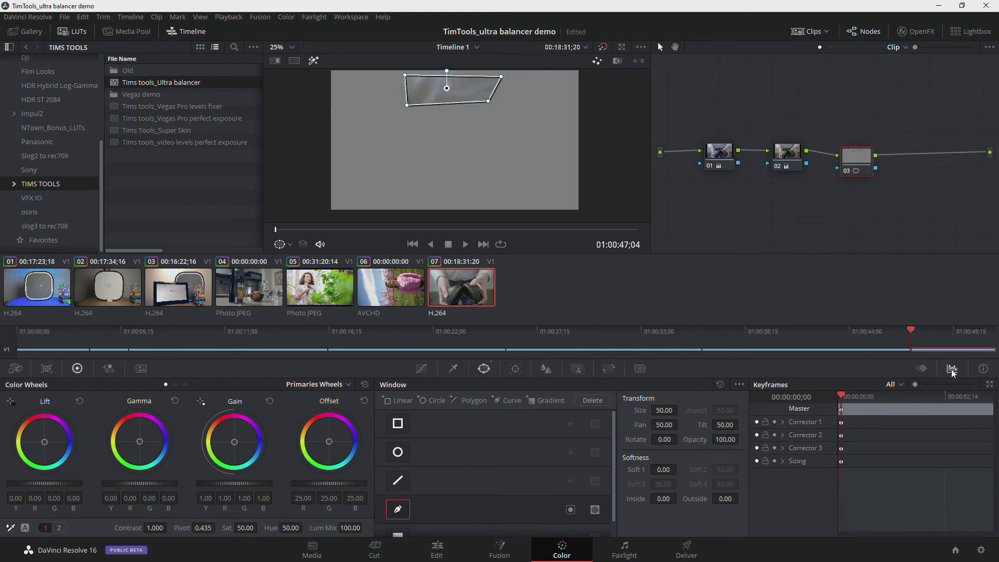
click(953, 371)
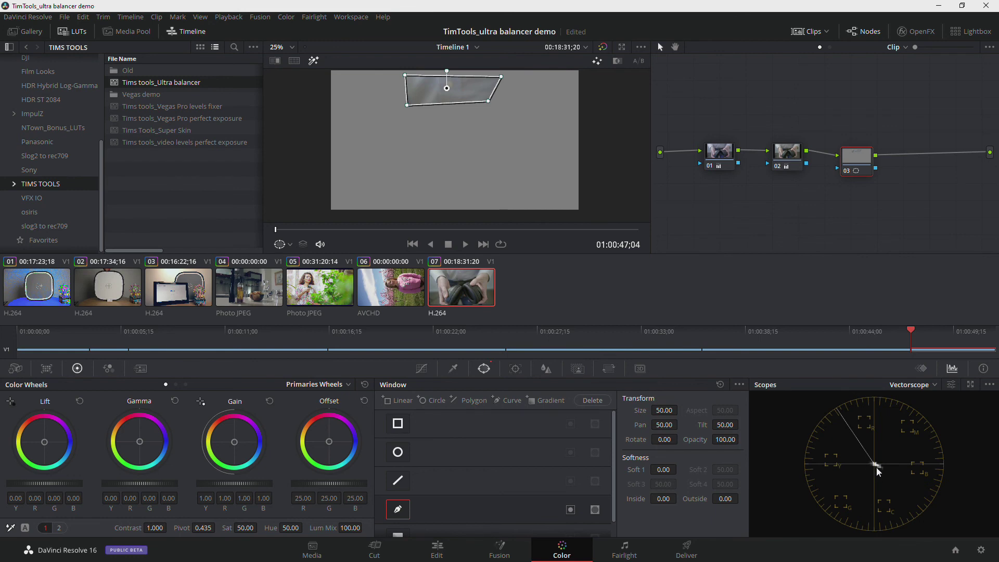
click(788, 153)
key(ctrl+d)
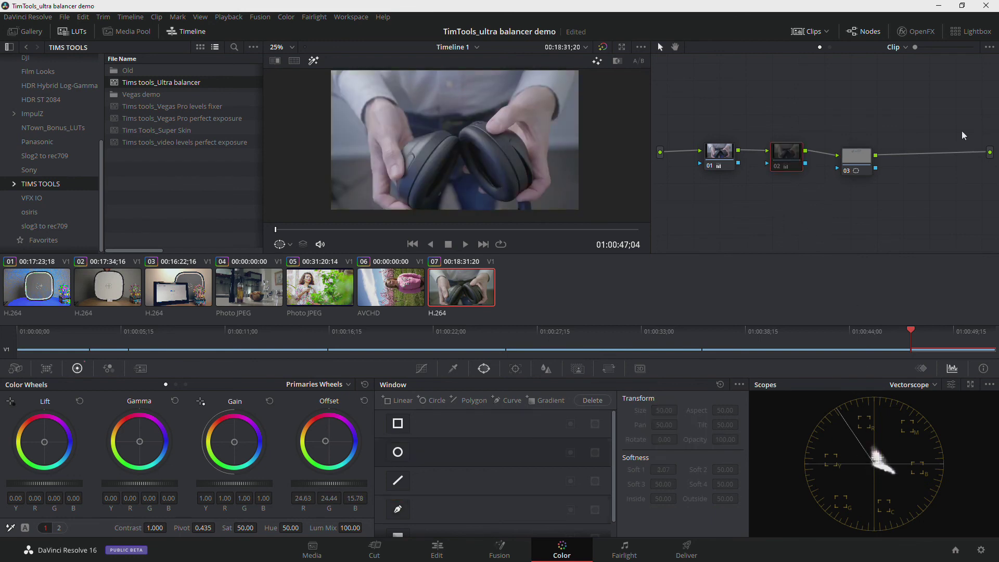
click(857, 159)
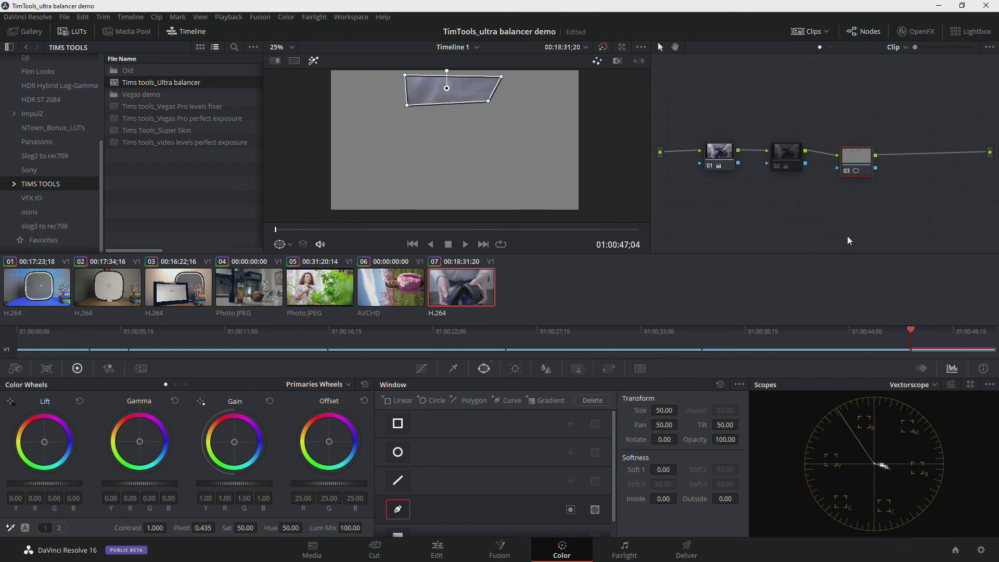
click(711, 154)
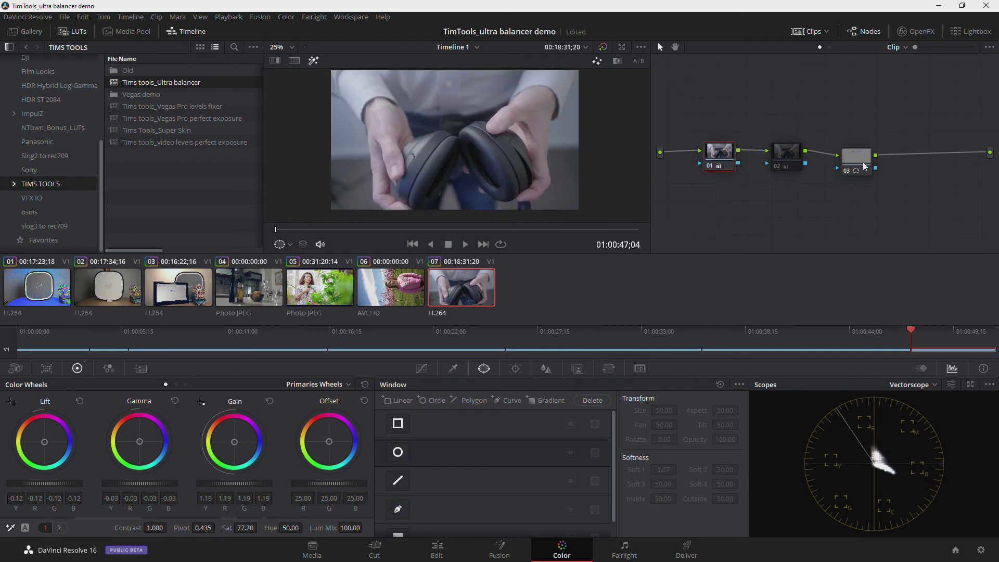
click(792, 149)
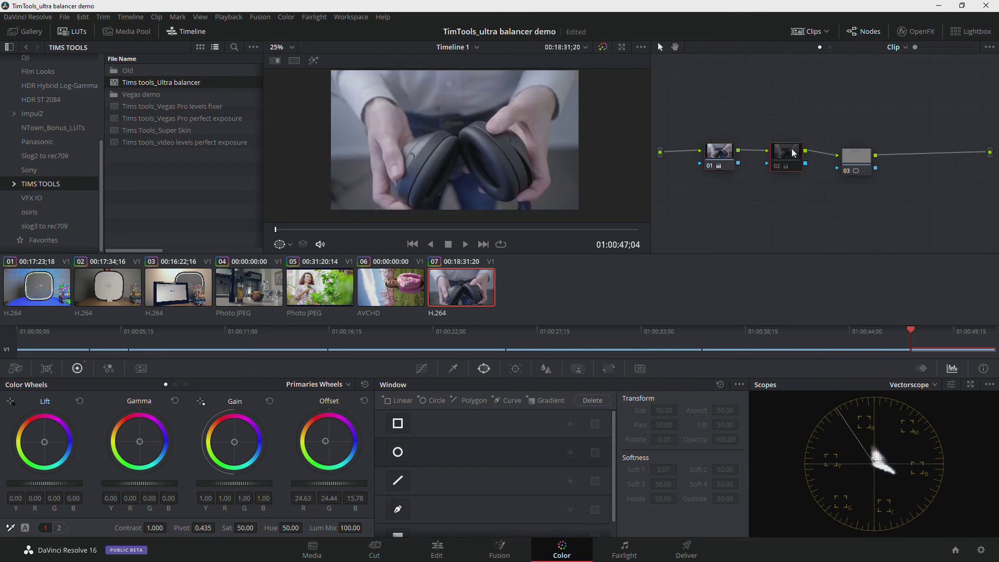
key(ctrl+d)
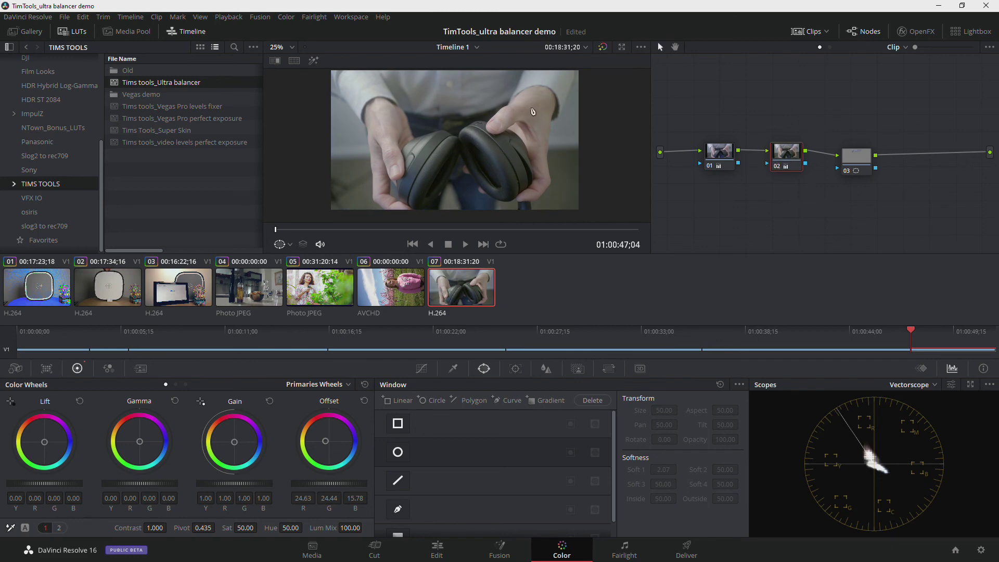
click(956, 368)
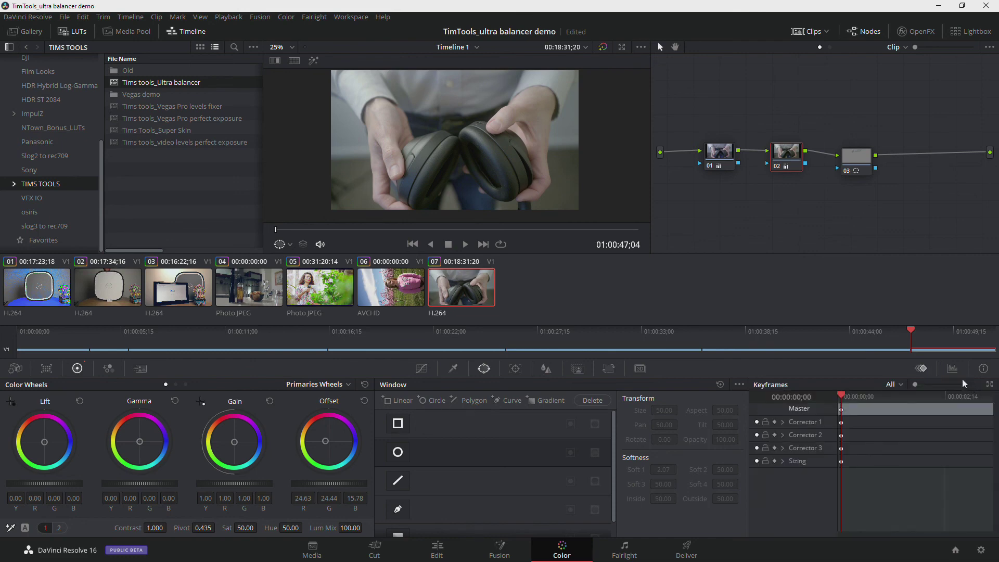